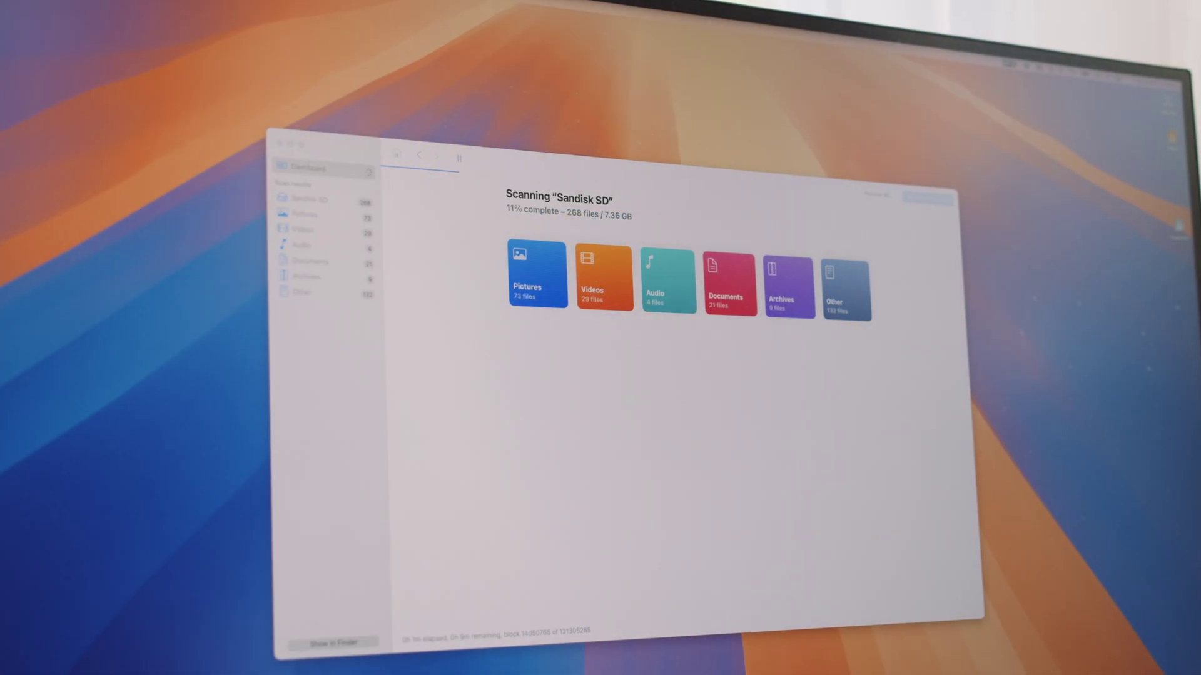
Step: Filter the Sandisk SD results to pictures and Quick Look preview IMG_7504.heic
{"action": "left_click", "coordinate": [543, 302]}
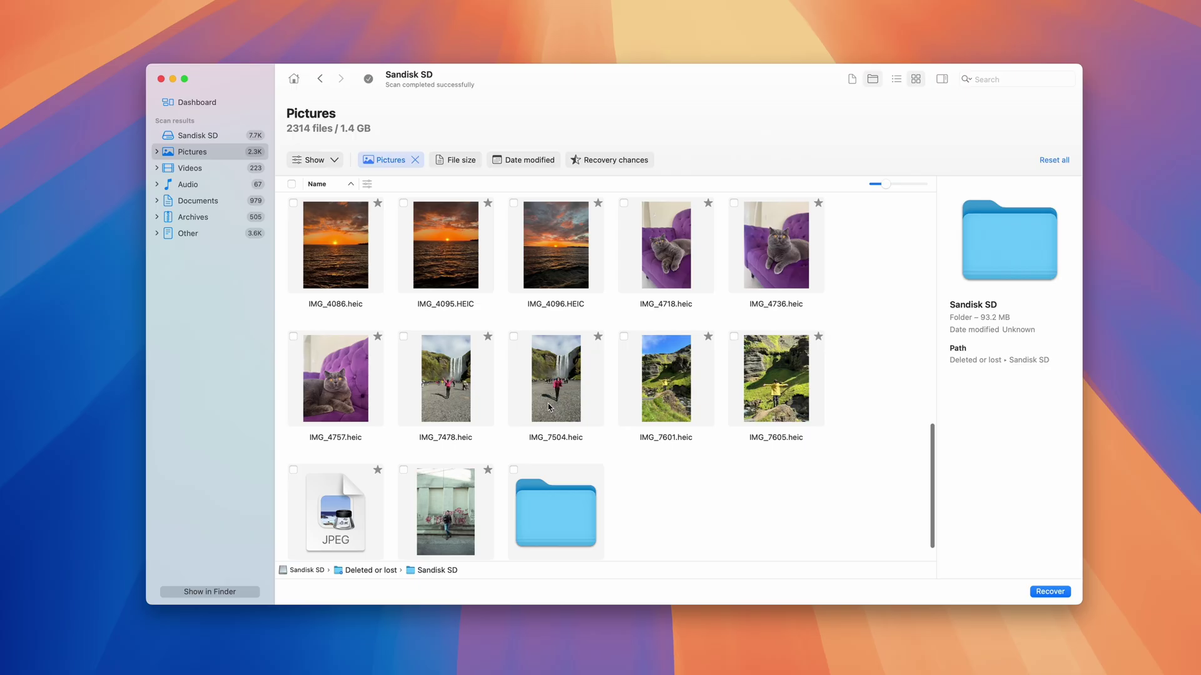
{"action": "left_click", "coordinate": [548, 406]}
{"action": "key", "text": "space"}
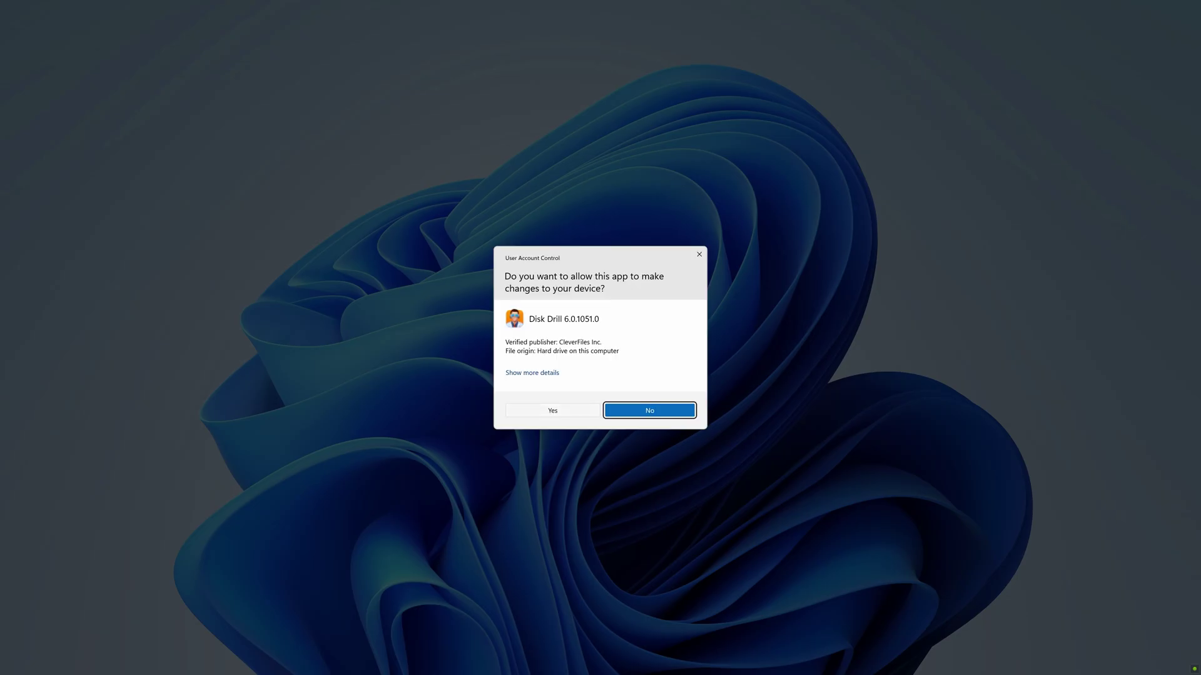
Step: Allow the Disk Drill installer to make changes to the device
{"action": "left_click", "coordinate": [583, 413]}
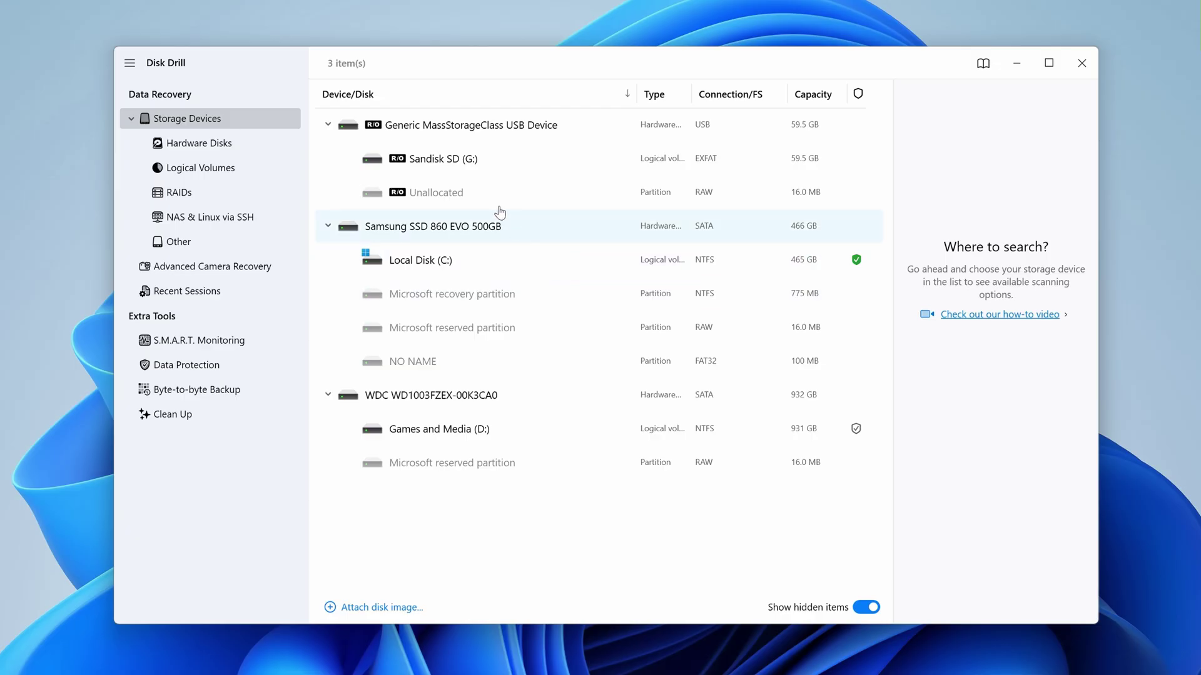
Step: Scan the Sandisk SD (G:) card for lost files
{"action": "left_click", "coordinate": [475, 170]}
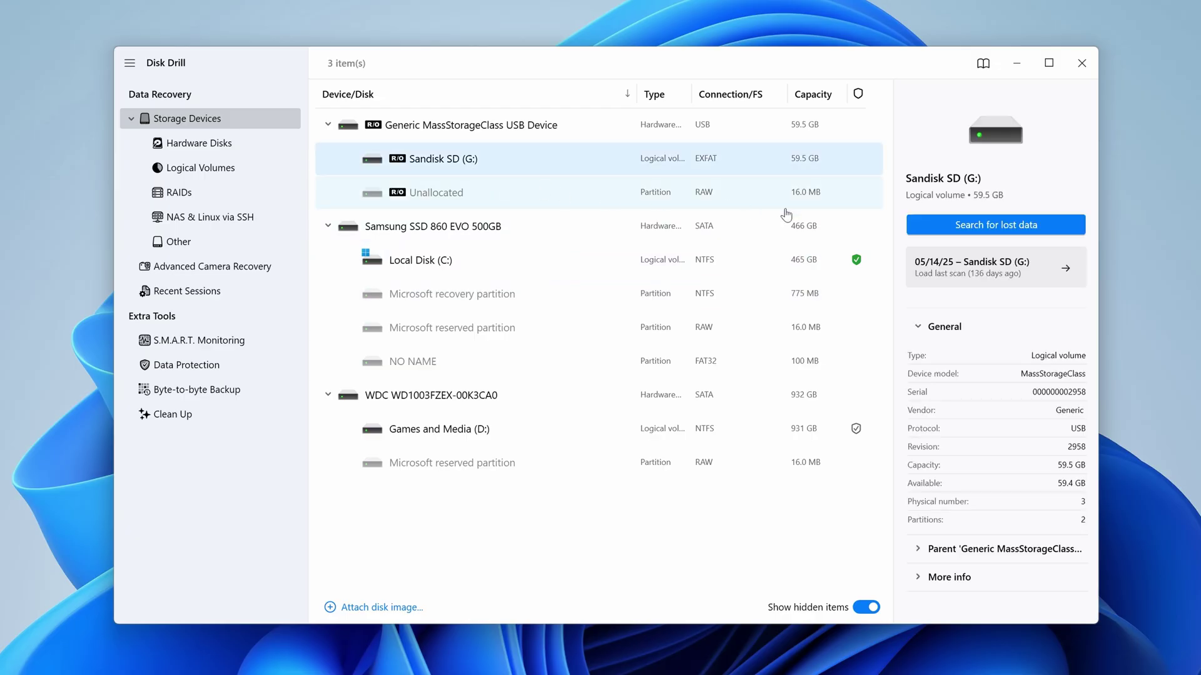
{"action": "left_click", "coordinate": [930, 231]}
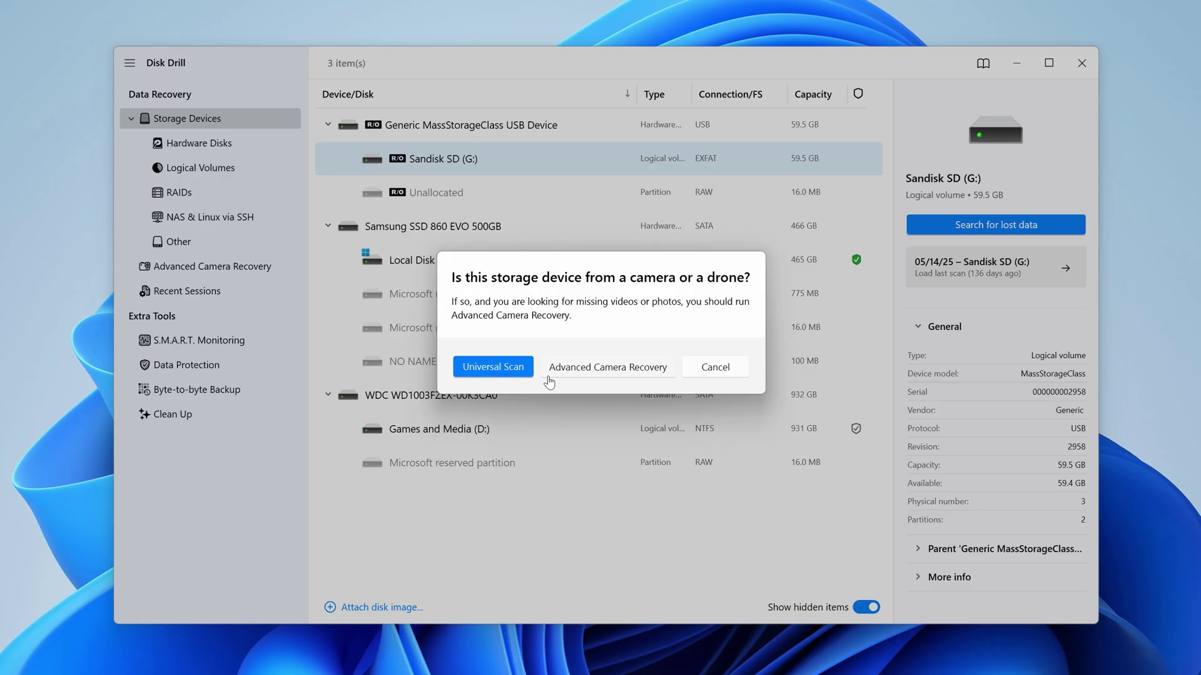
{"action": "left_click", "coordinate": [516, 373]}
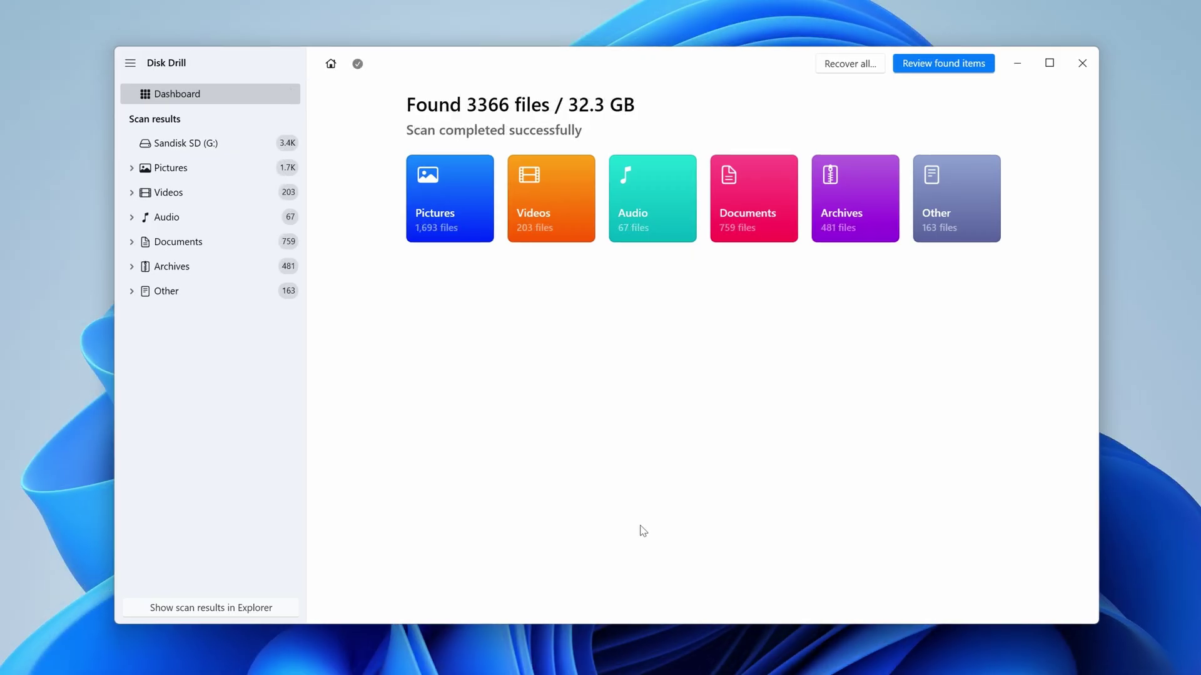
Step: Open the scan results and preview cat photo IMG_4736.heic and dog video MVI_7435.mp4 enlarged
{"action": "left_click", "coordinate": [966, 69]}
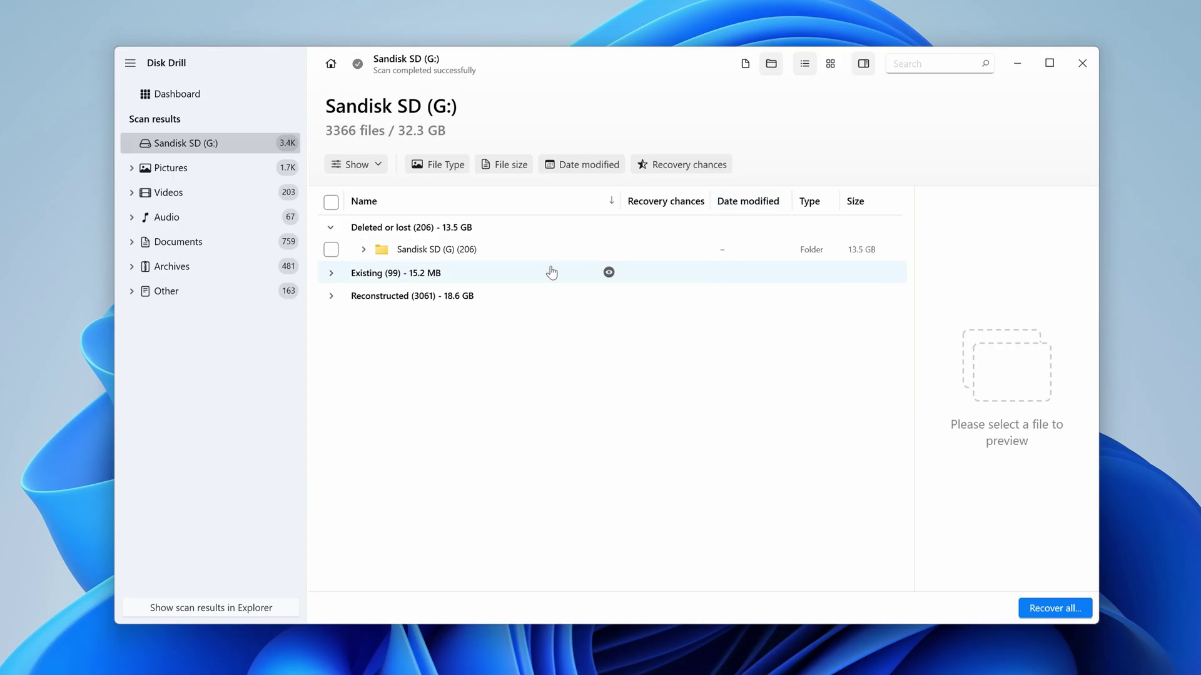
{"action": "left_click", "coordinate": [362, 251]}
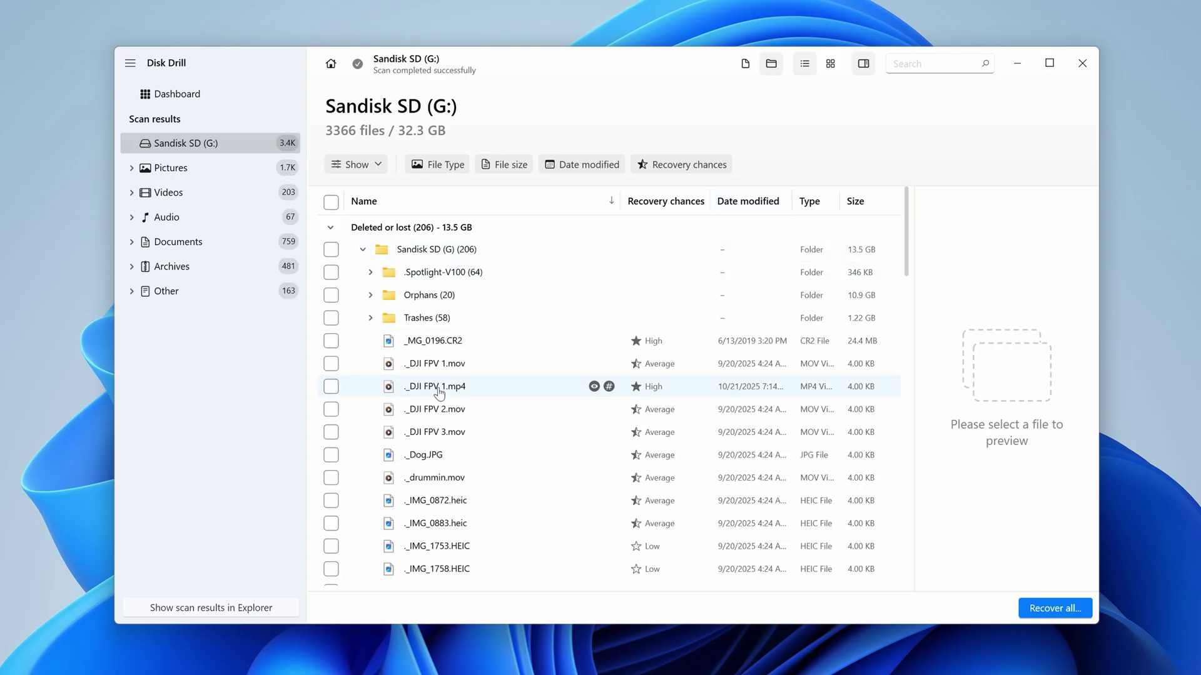
{"action": "scroll", "coordinate": [440, 391], "scroll_direction": "down", "scroll_amount": 6}
{"action": "scroll", "coordinate": [440, 394], "scroll_direction": "down", "scroll_amount": 4}
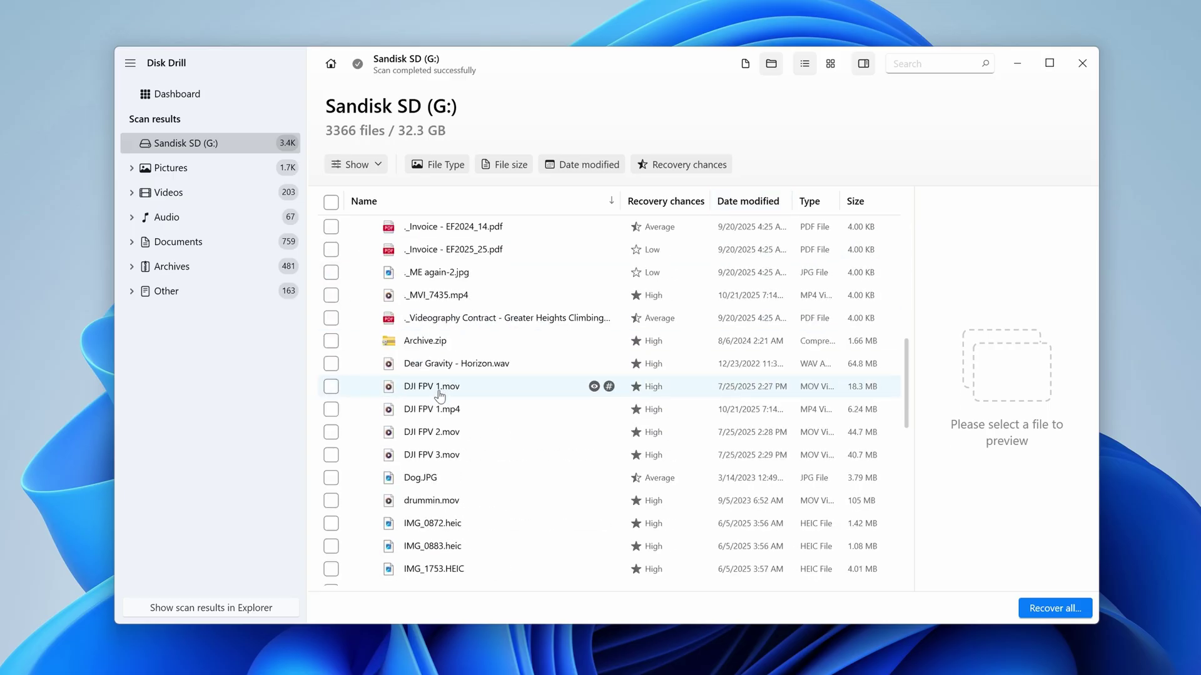
{"action": "scroll", "coordinate": [440, 394], "scroll_direction": "down", "scroll_amount": 5}
{"action": "left_click", "coordinate": [631, 363]}
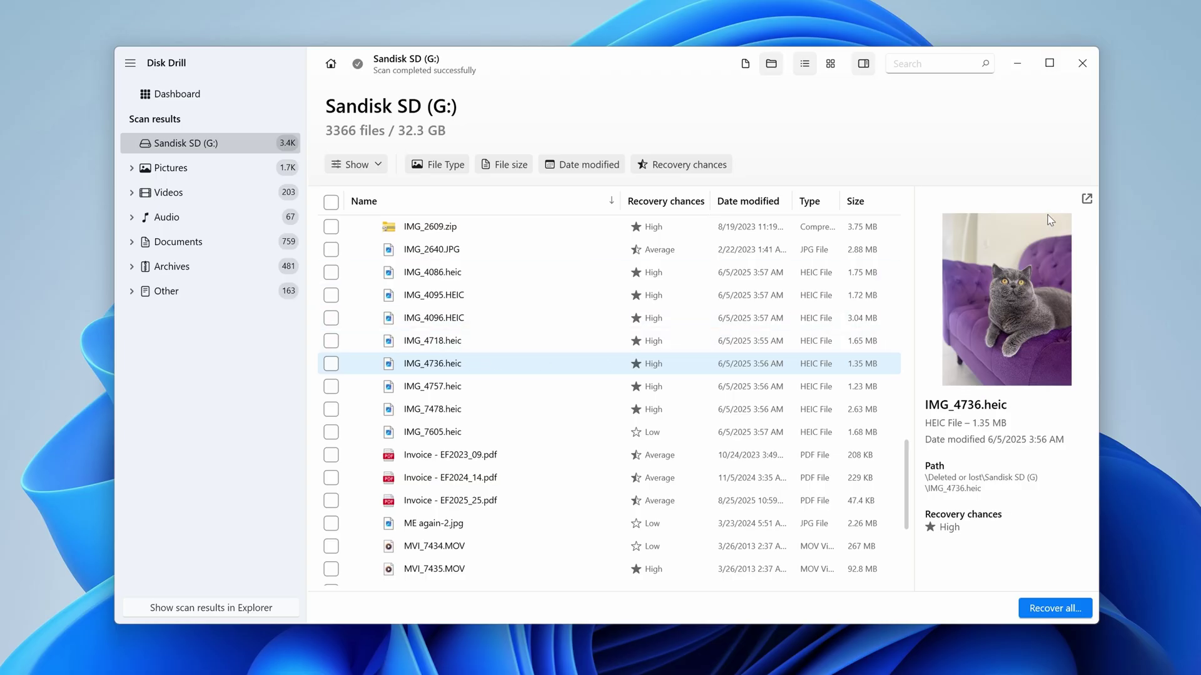
{"action": "left_click", "coordinate": [1086, 199]}
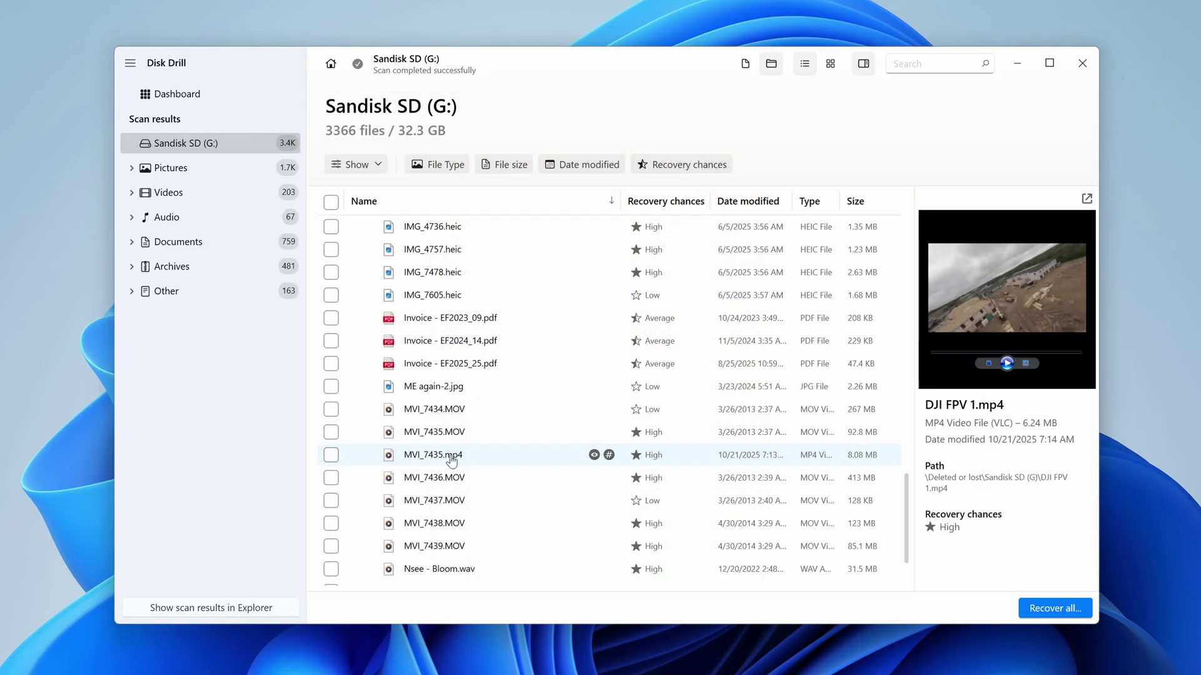
{"action": "left_click", "coordinate": [451, 458]}
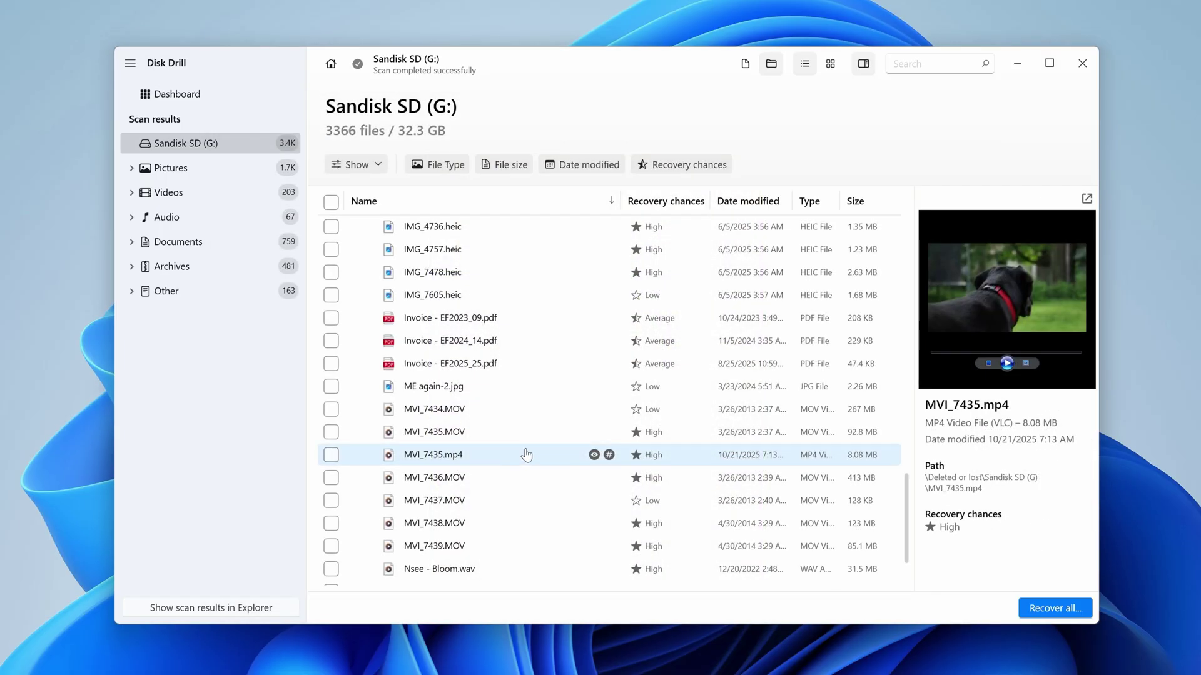
{"action": "left_click", "coordinate": [1086, 199]}
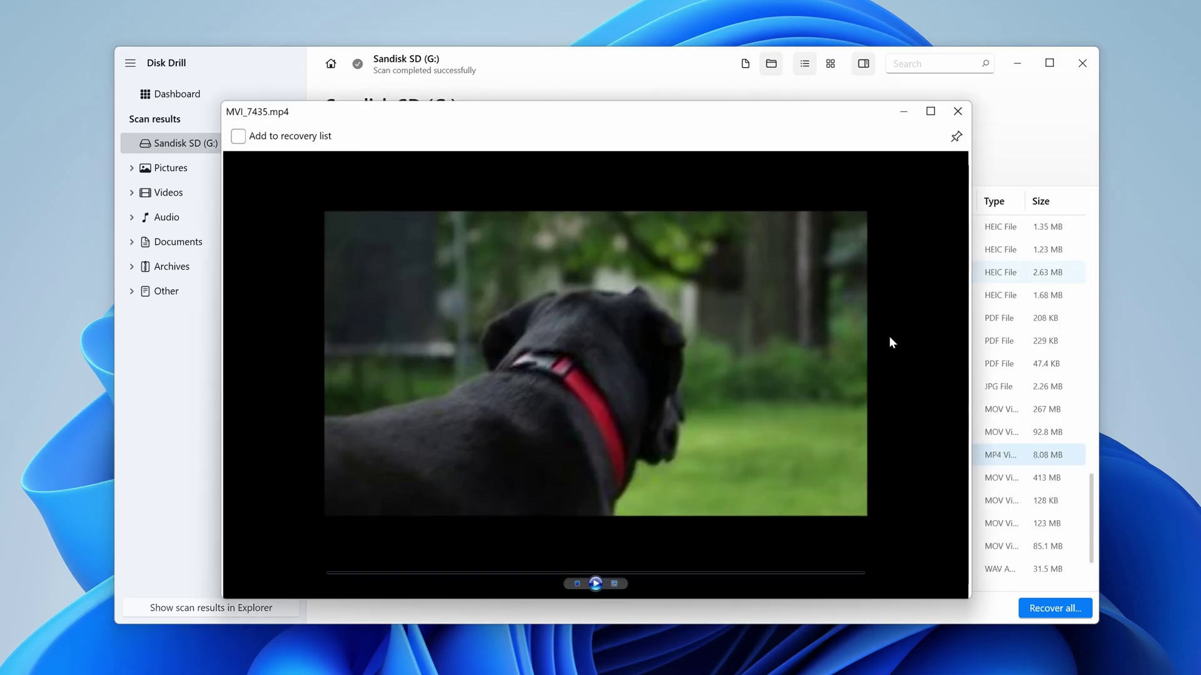
{"action": "left_click", "coordinate": [596, 585]}
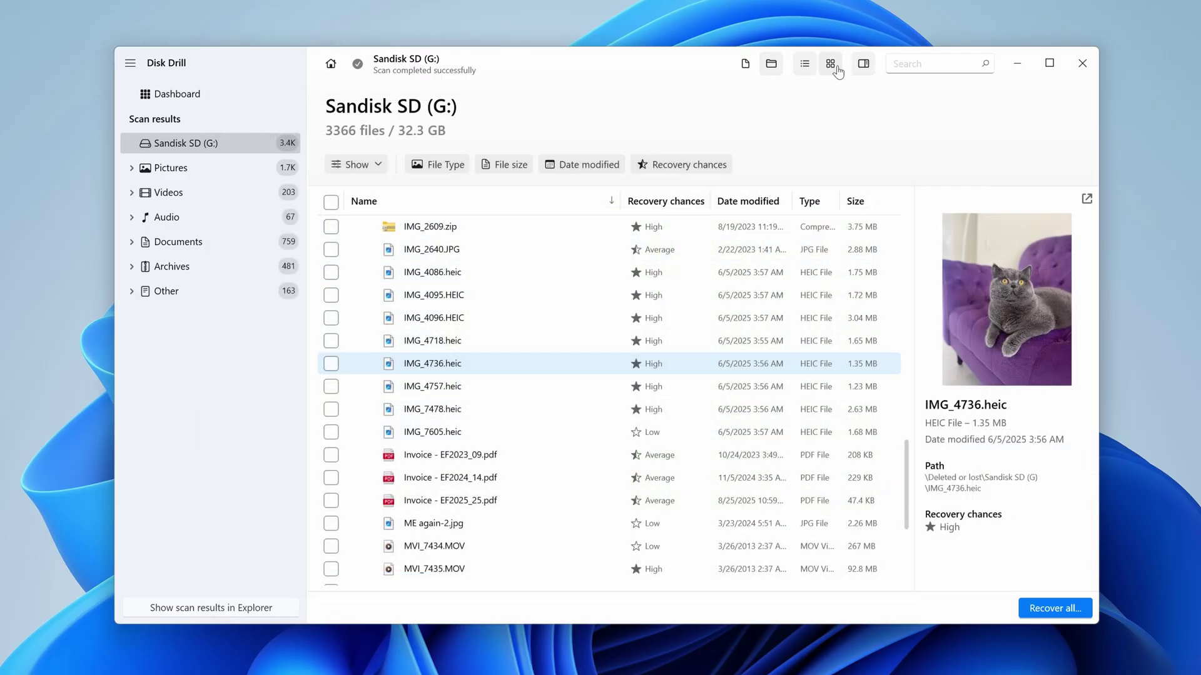
Step: Show the Deleted or lost folder as thumbnails and preview Dog.JPG and drummin.mov
{"action": "left_click", "coordinate": [836, 69]}
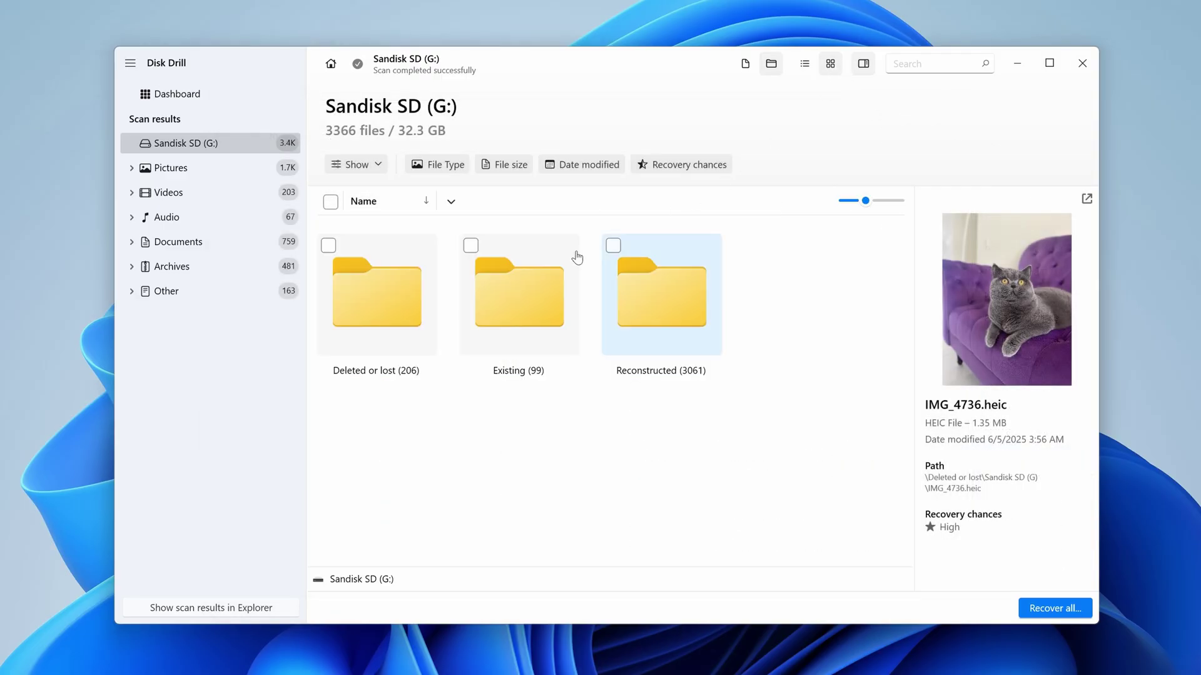
{"action": "double_click", "coordinate": [384, 317]}
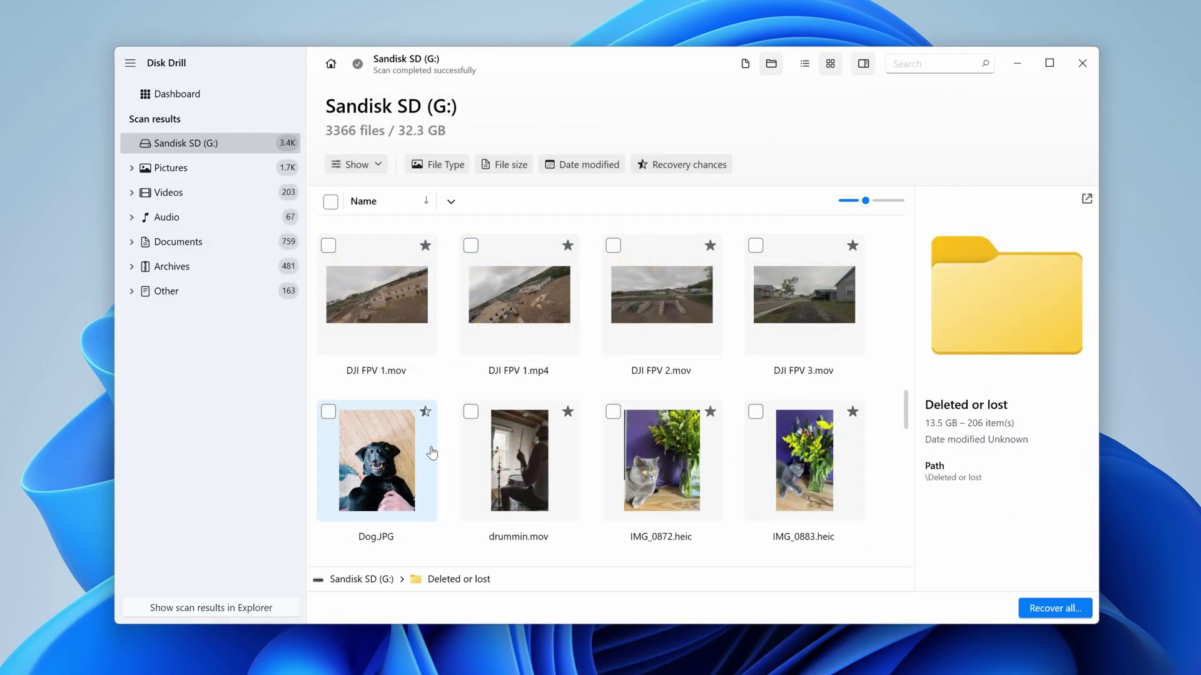
{"action": "left_click", "coordinate": [413, 459]}
{"action": "left_click", "coordinate": [563, 420]}
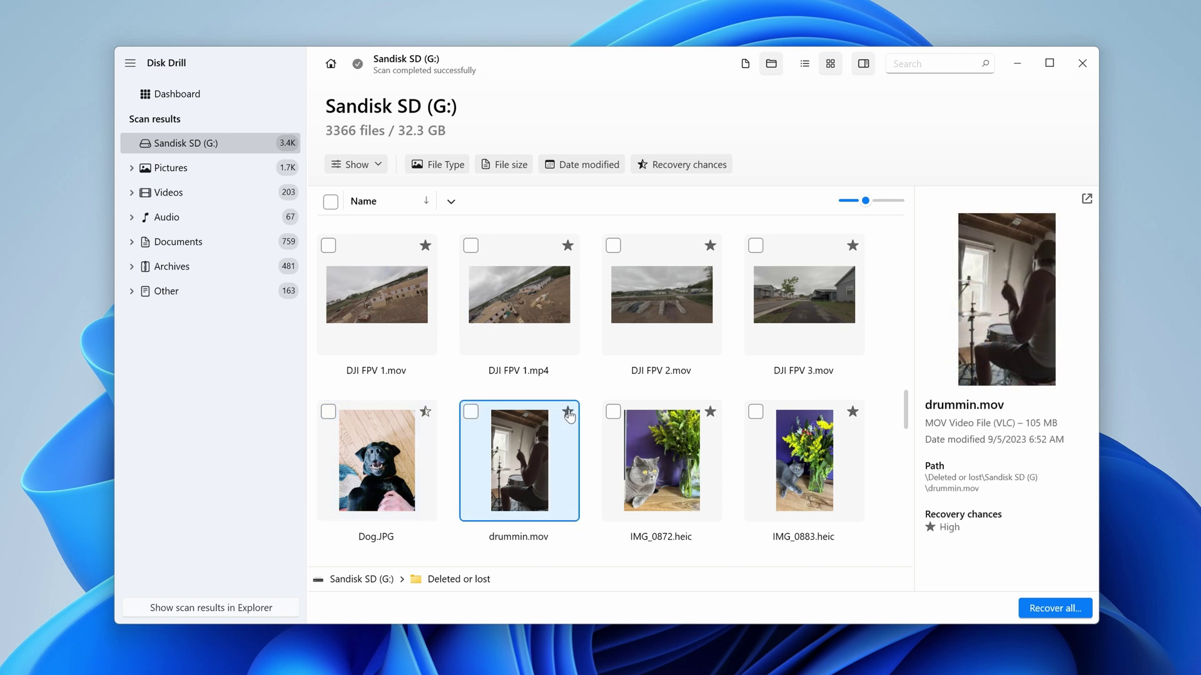
{"action": "mouse_move", "coordinate": [568, 416]}
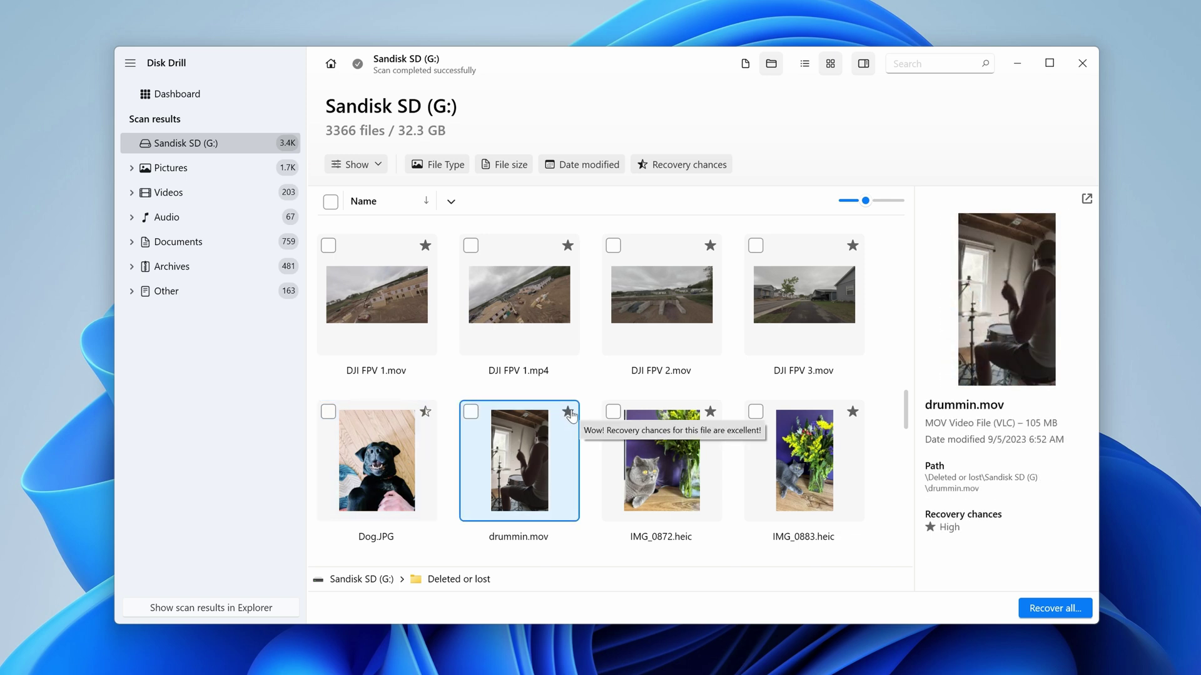
Step: Mark DJI FPV 1.mov, DJI FPV 1.mp4, DJI FPV 2.mov, DJI FPV 3.mov and drummin.mov for recovery
{"action": "mouse_move", "coordinate": [712, 417]}
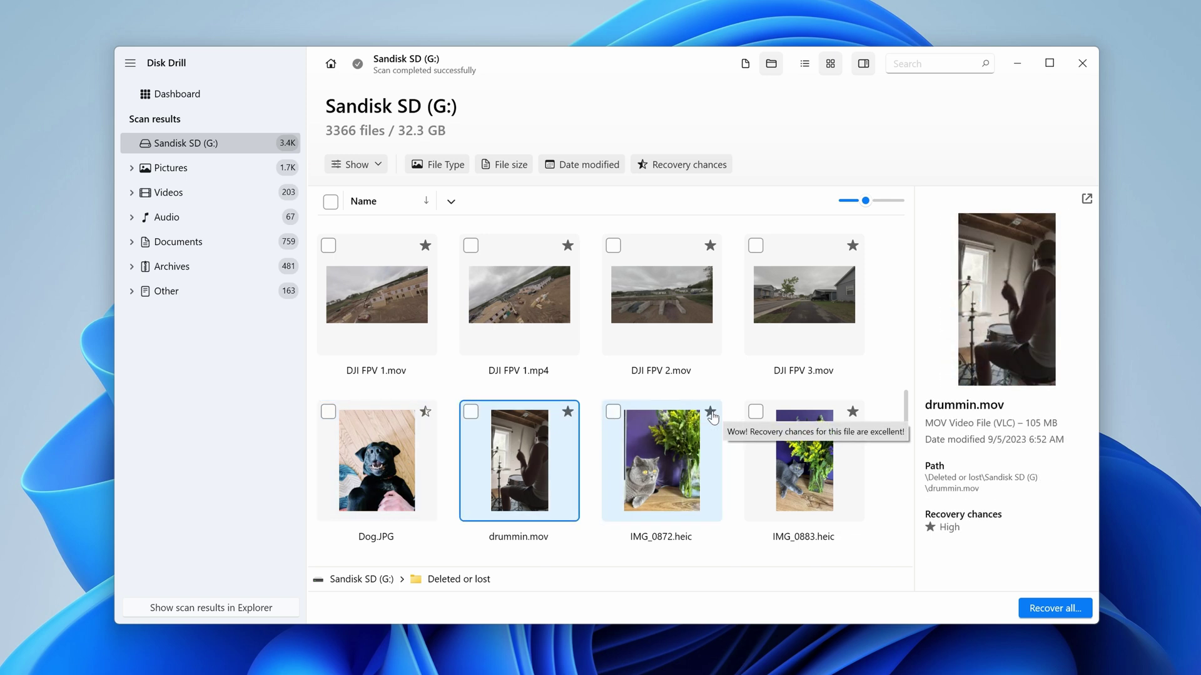
{"action": "left_click", "coordinate": [329, 245]}
{"action": "left_click", "coordinate": [471, 245]}
{"action": "left_click", "coordinate": [614, 245]}
{"action": "left_click", "coordinate": [756, 245]}
{"action": "left_click", "coordinate": [471, 412]}
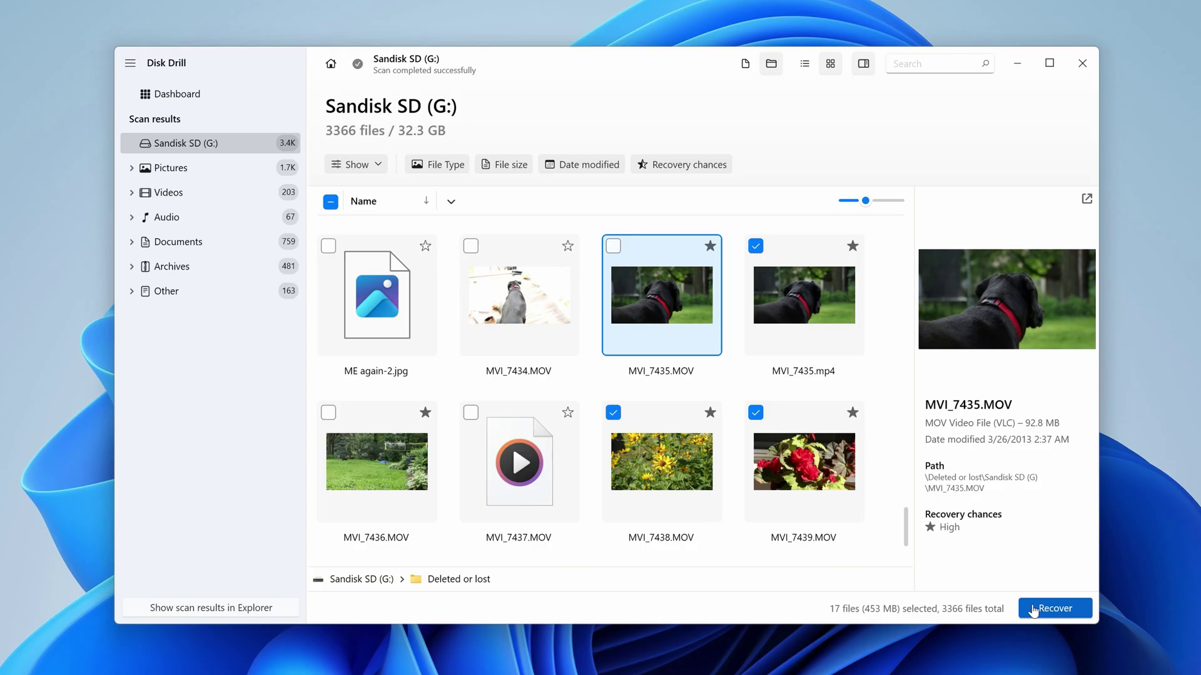
Step: Recover the 17 selected files into the SD Recovery folder and show them in Explorer
{"action": "left_click", "coordinate": [1033, 610]}
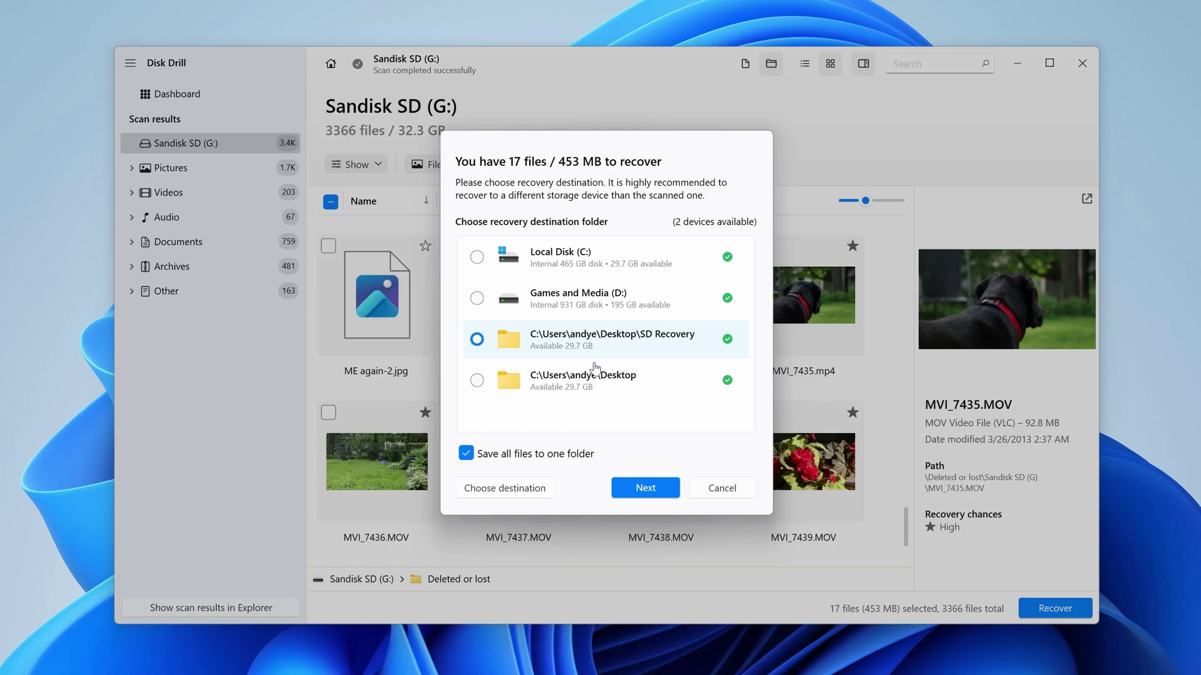
{"action": "left_click", "coordinate": [639, 488]}
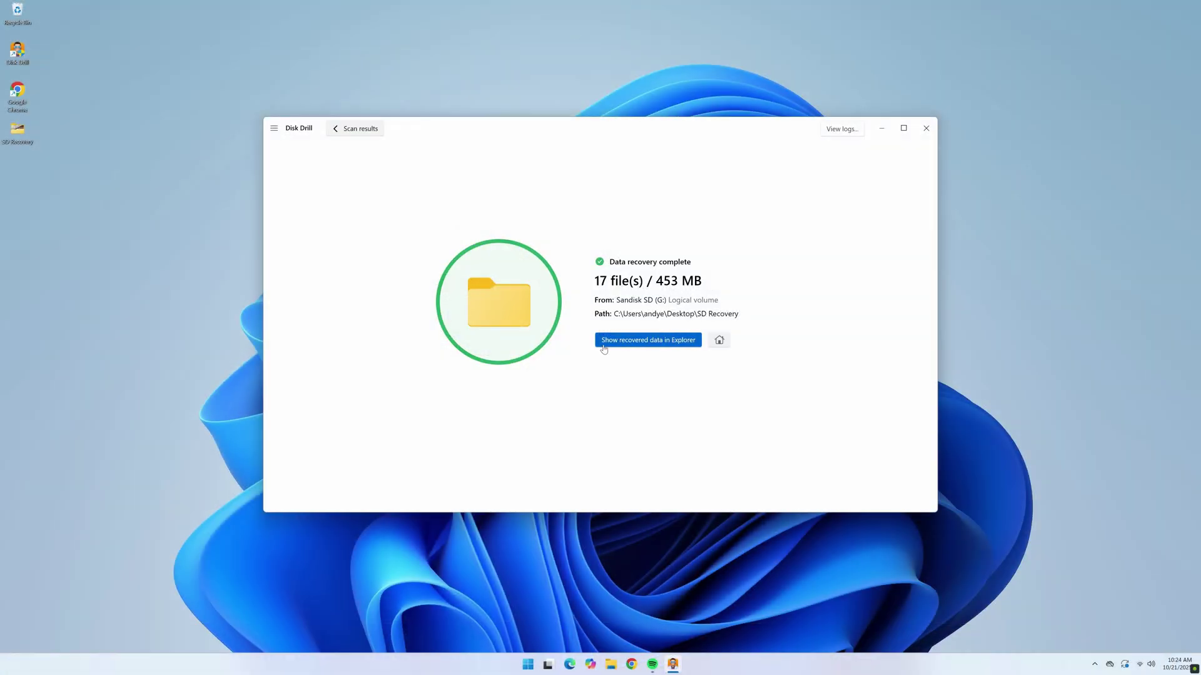
{"action": "left_click", "coordinate": [603, 345]}
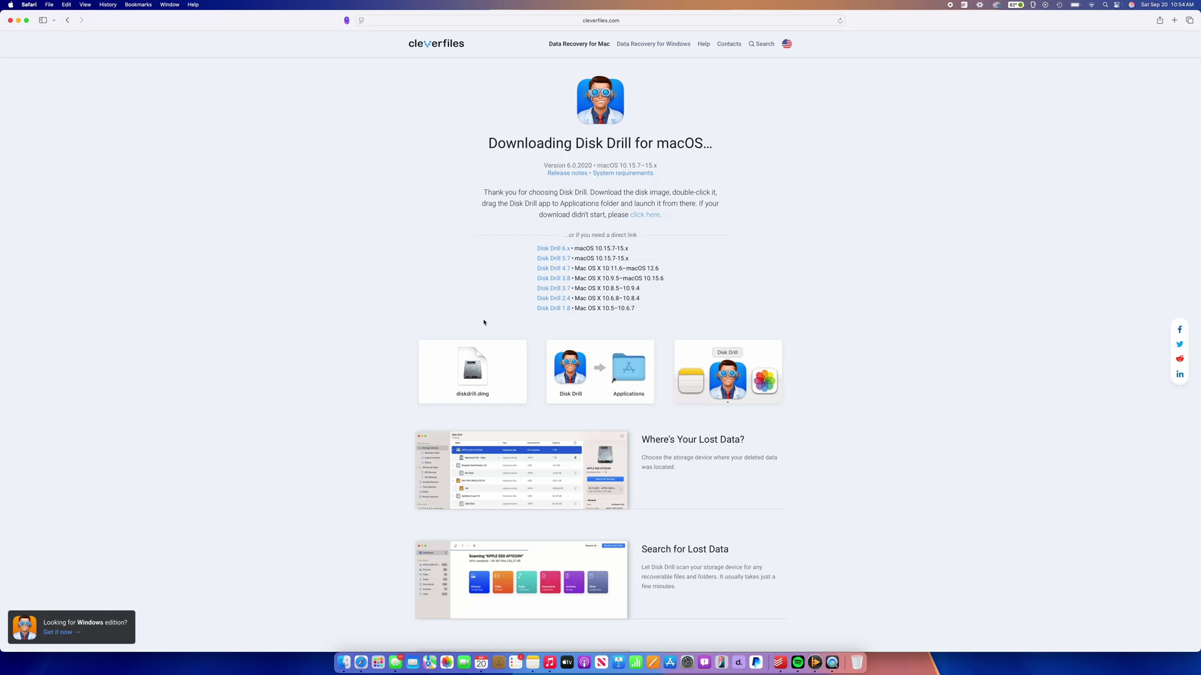
Step: Open diskdrill.dmg from Safari's downloads and drag Disk Drill into Applications
{"action": "left_click", "coordinate": [1144, 21]}
{"action": "double_click", "coordinate": [1120, 57]}
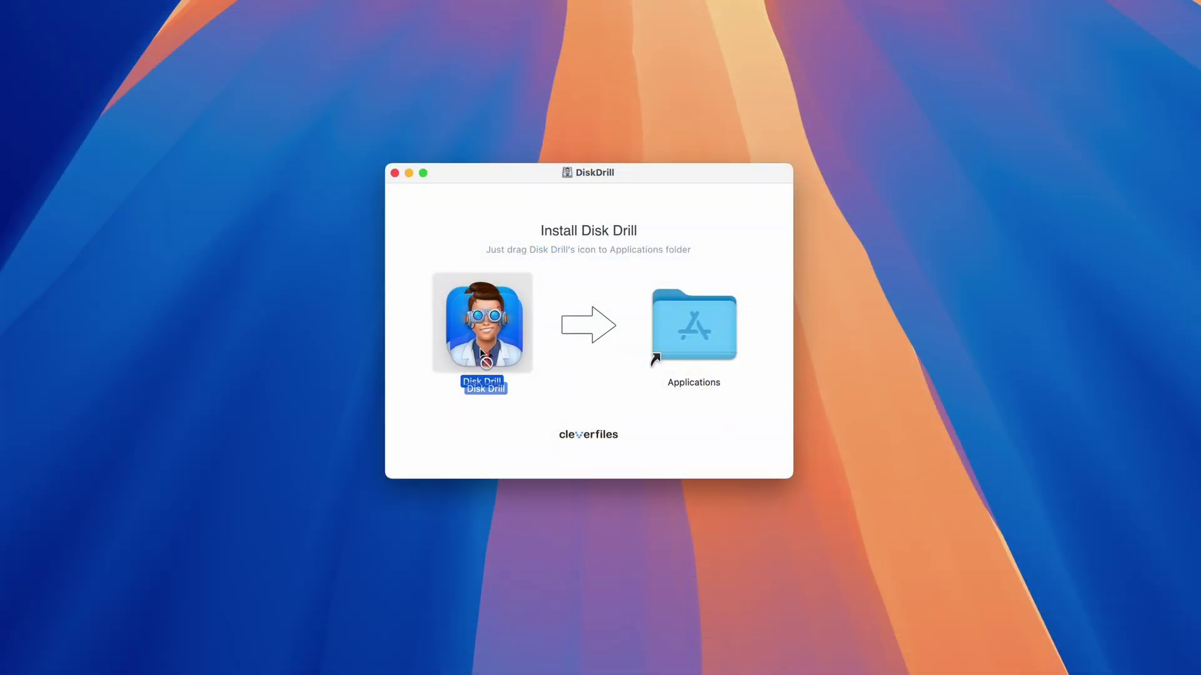
{"action": "left_click_drag", "start_coordinate": [301, 513], "coordinate": [418, 518]}
{"action": "left_click_drag", "start_coordinate": [681, 354], "coordinate": [688, 360]}
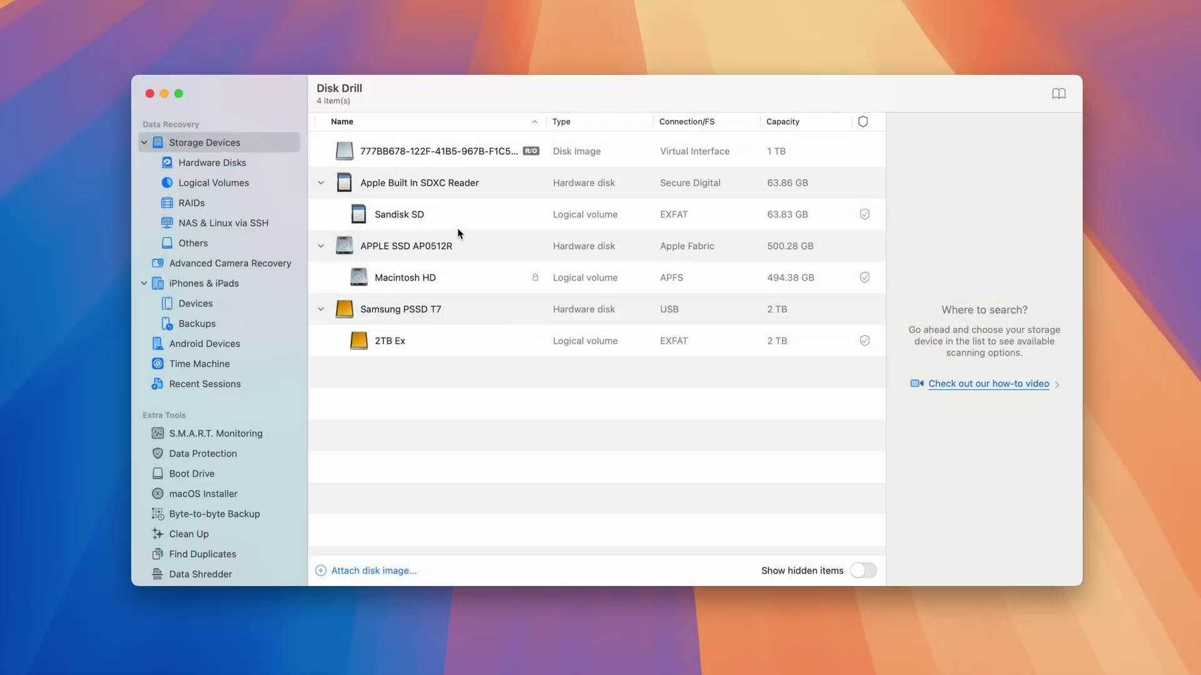
Step: Run a Universal Scan of the Apple Built In SDXC Reader for lost data
{"action": "left_click", "coordinate": [443, 195]}
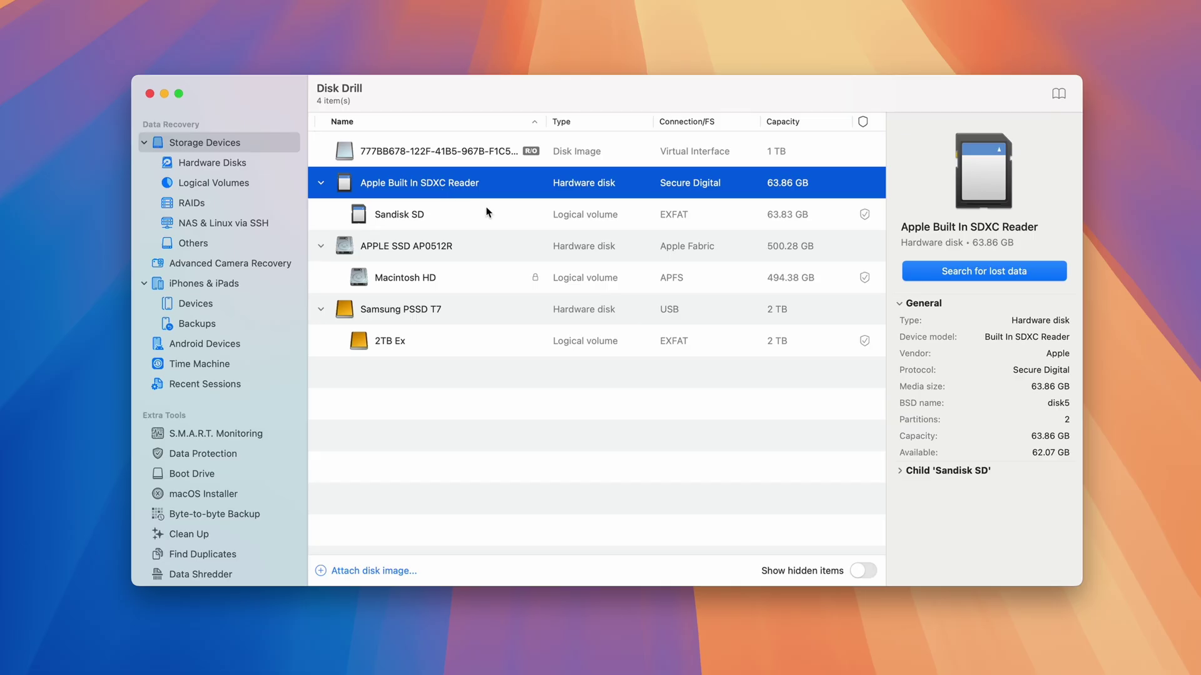
{"action": "left_click", "coordinate": [926, 271]}
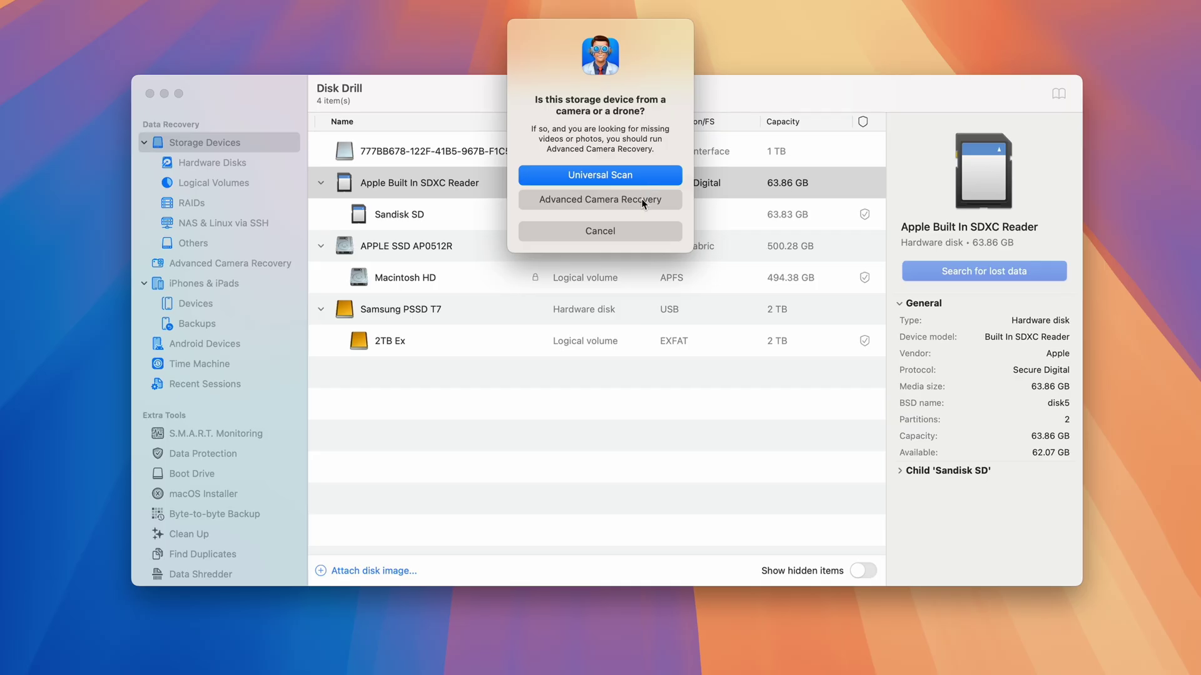
{"action": "left_click", "coordinate": [663, 182]}
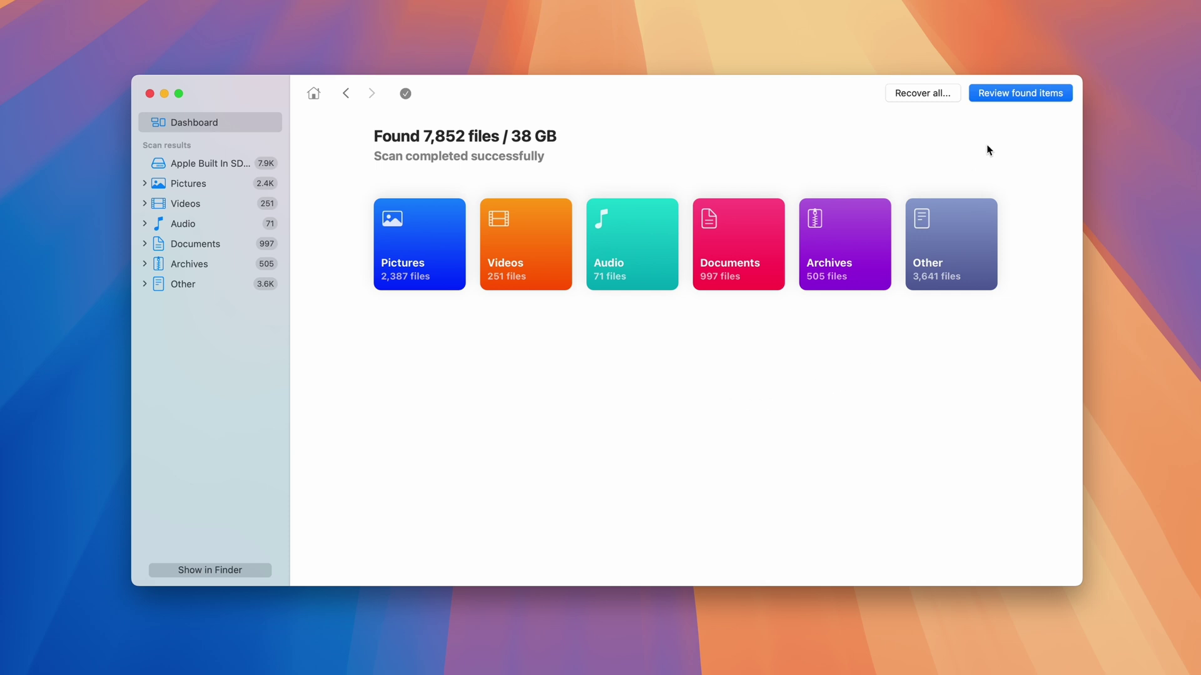
Step: Review the 7,852 found files and preview MVI_7435.MOV
{"action": "left_click", "coordinate": [997, 94]}
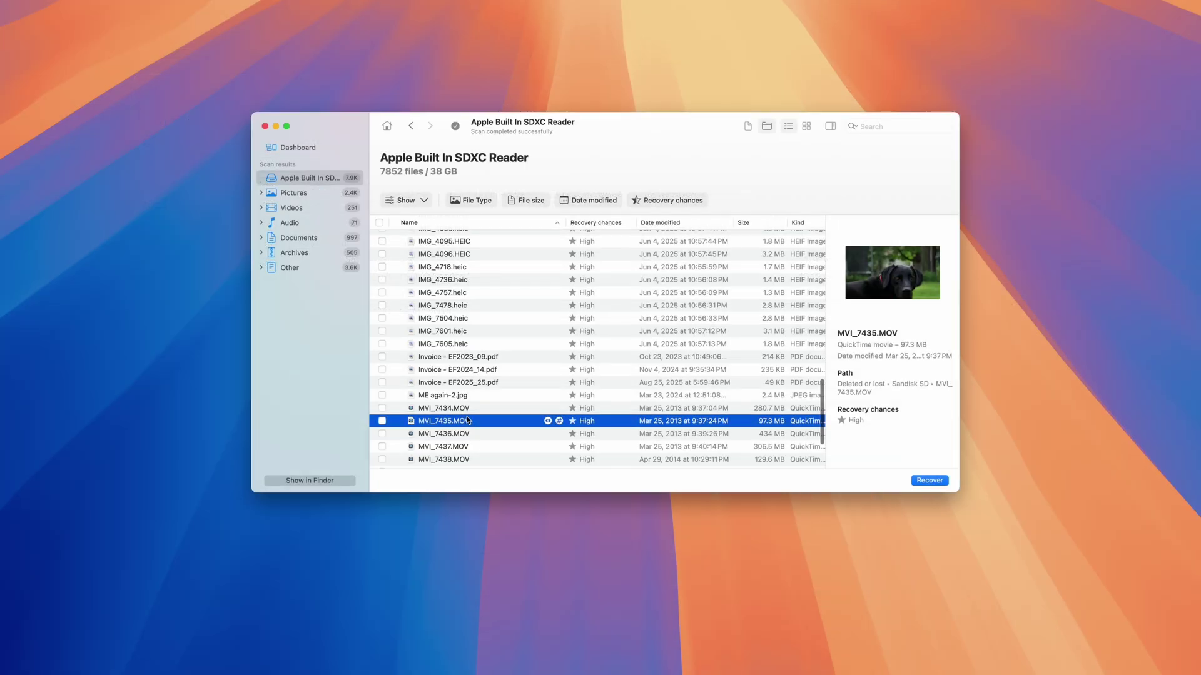
{"action": "left_click", "coordinate": [903, 275]}
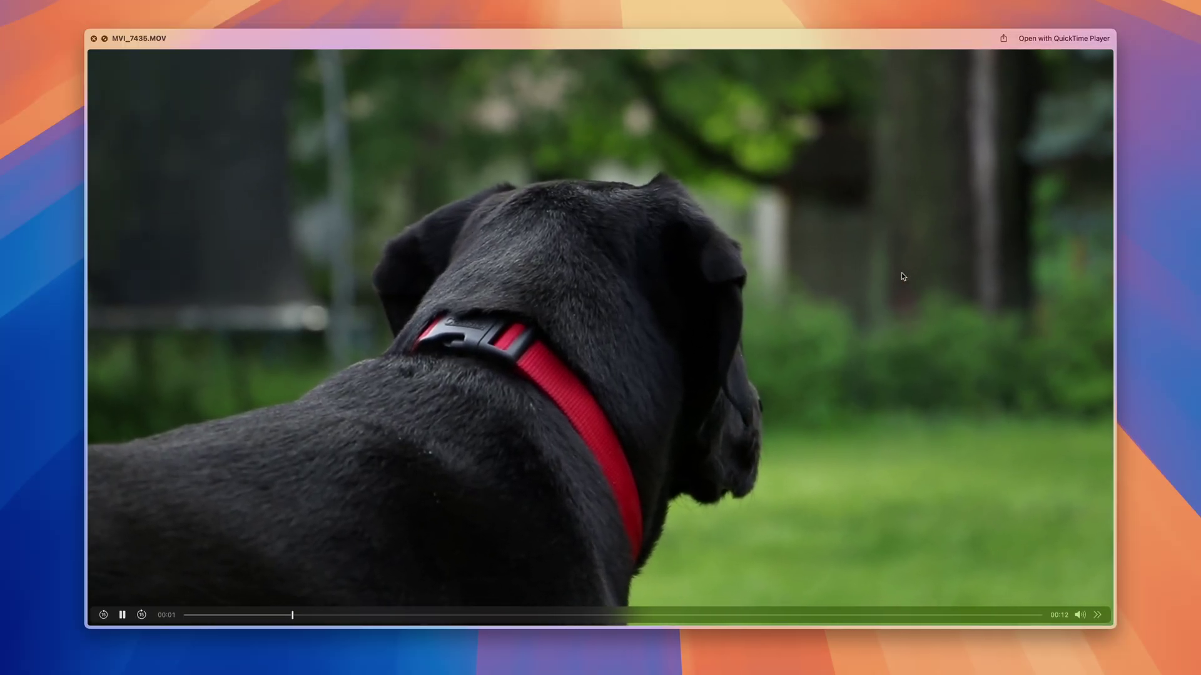
{"action": "key", "text": "space"}
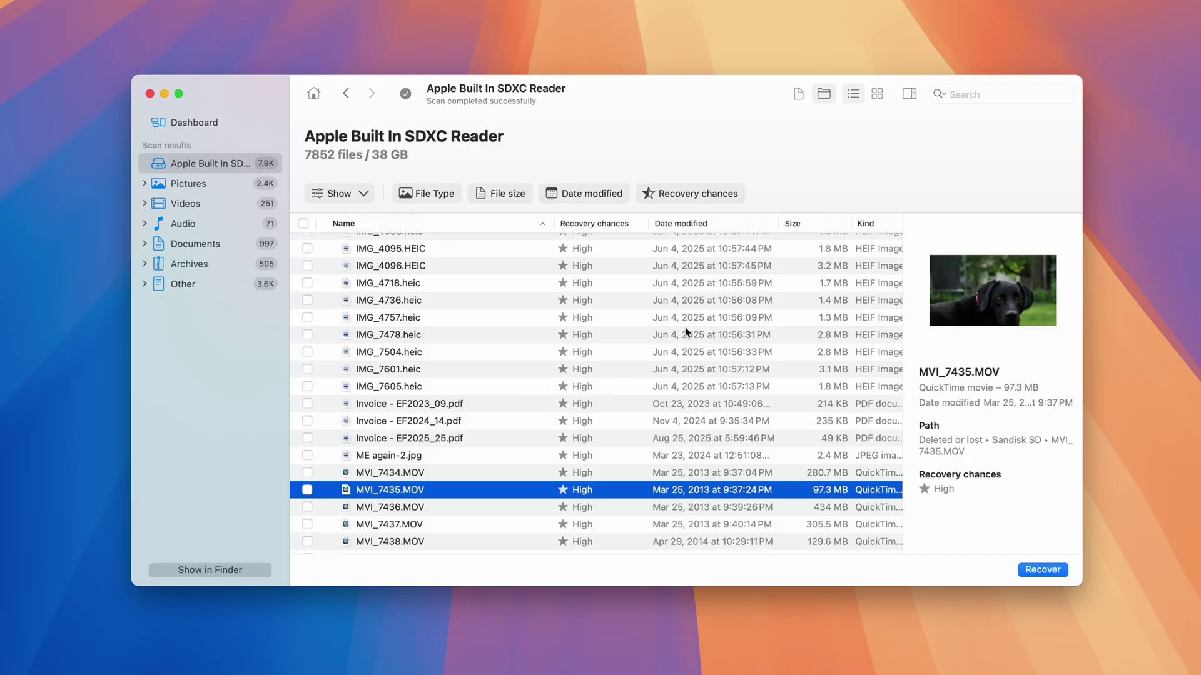
Step: In thumbnail view, select the photos and videos from Dog.JPG through IMG_1761.HEIC and beyond
{"action": "left_click", "coordinate": [876, 94]}
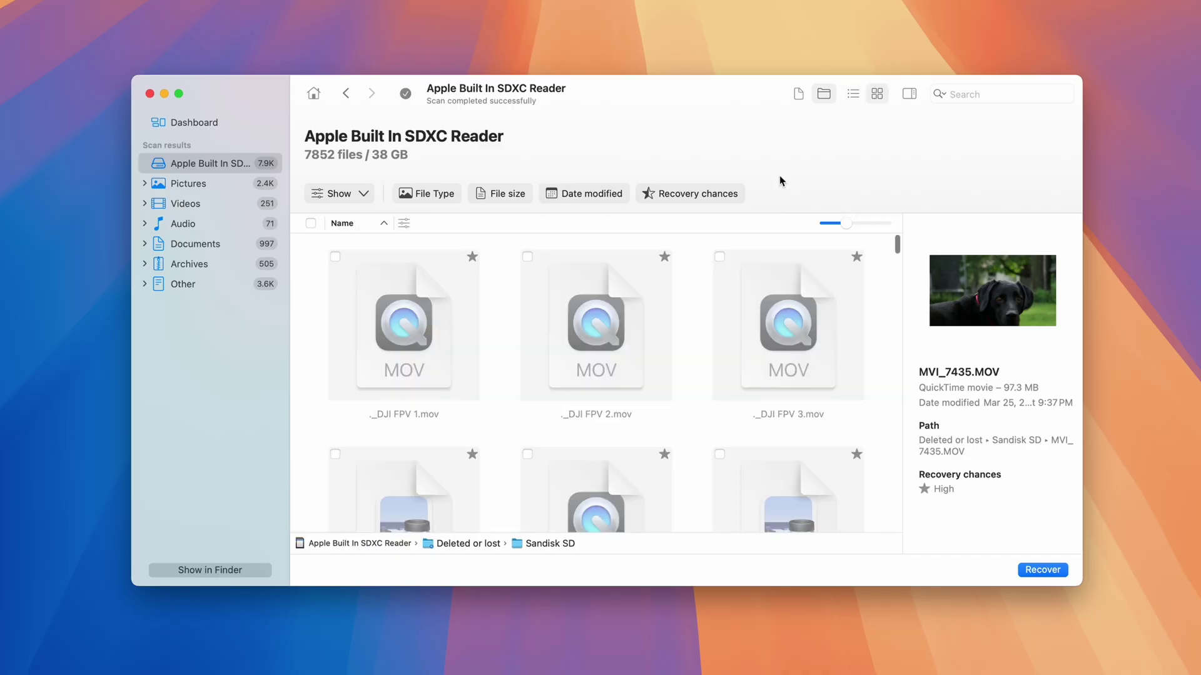
{"action": "scroll", "coordinate": [703, 318], "scroll_direction": "down", "scroll_amount": 5}
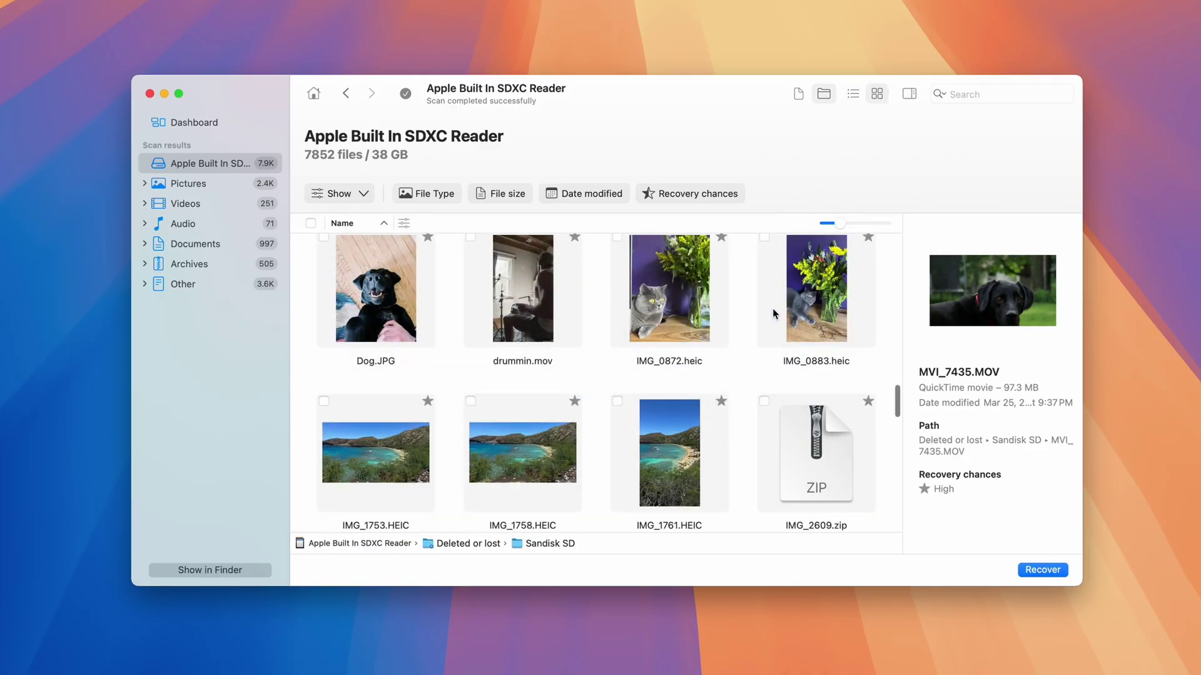
{"action": "scroll", "coordinate": [773, 312], "scroll_direction": "up", "scroll_amount": 1}
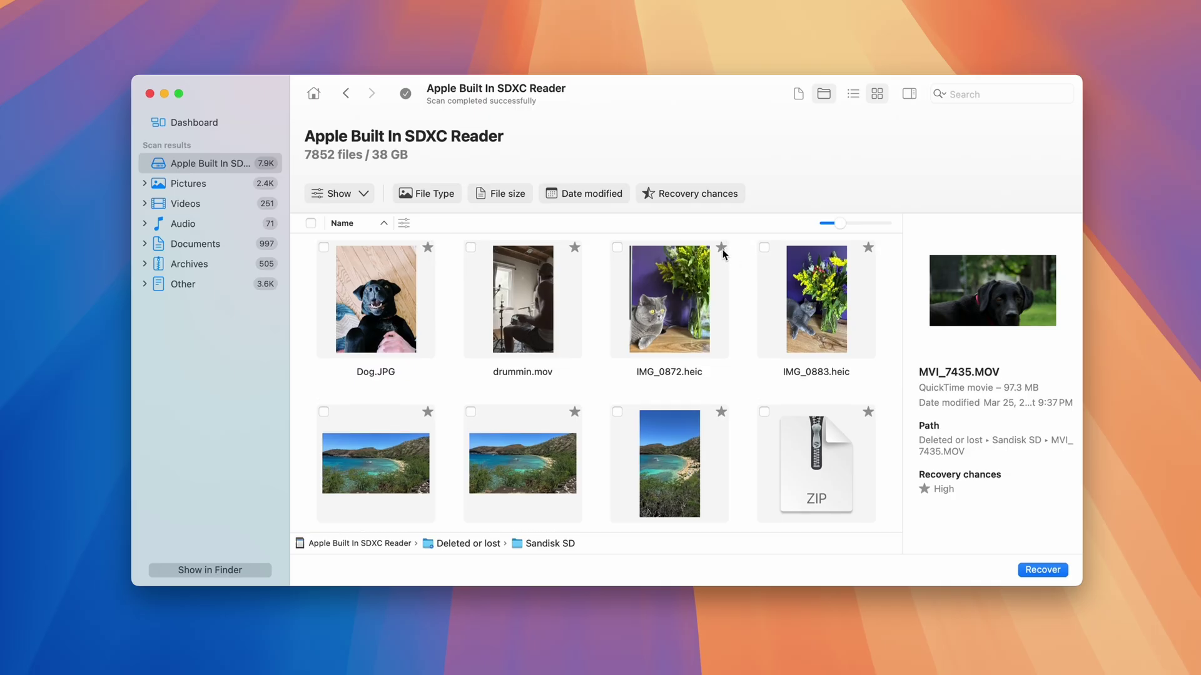
{"action": "mouse_move", "coordinate": [722, 253]}
{"action": "scroll", "coordinate": [477, 391], "scroll_direction": "down", "scroll_amount": 1}
{"action": "left_click", "coordinate": [471, 384], "text": "shift"}
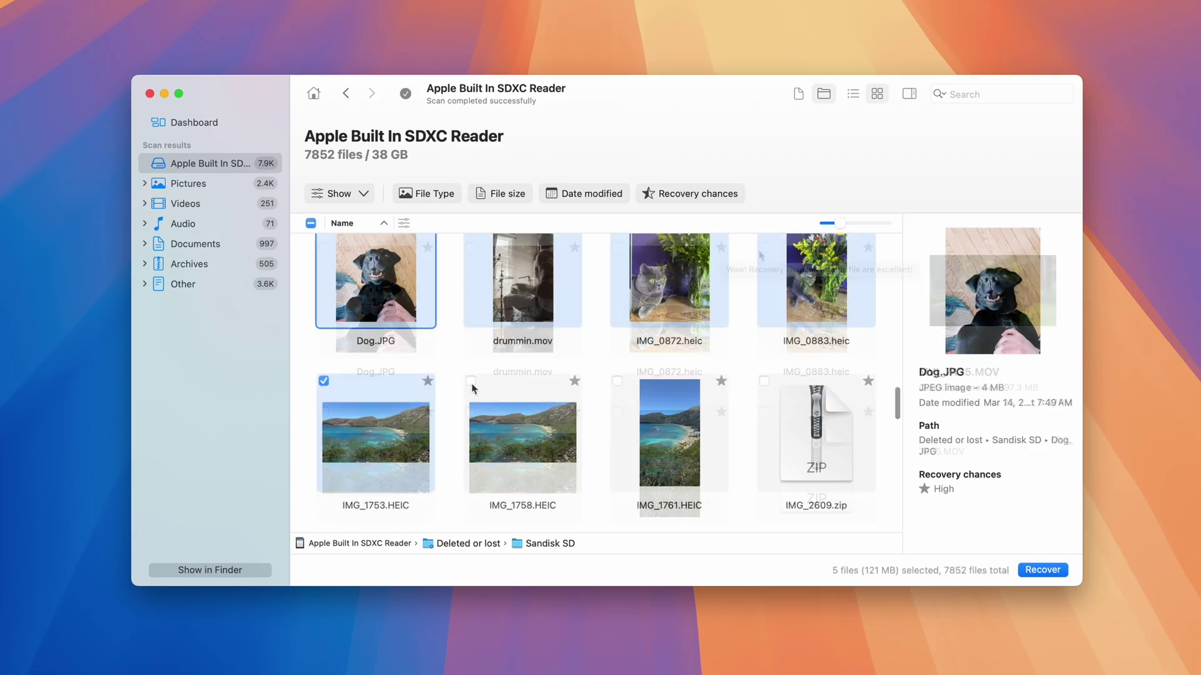
{"action": "left_click", "coordinate": [617, 383]}
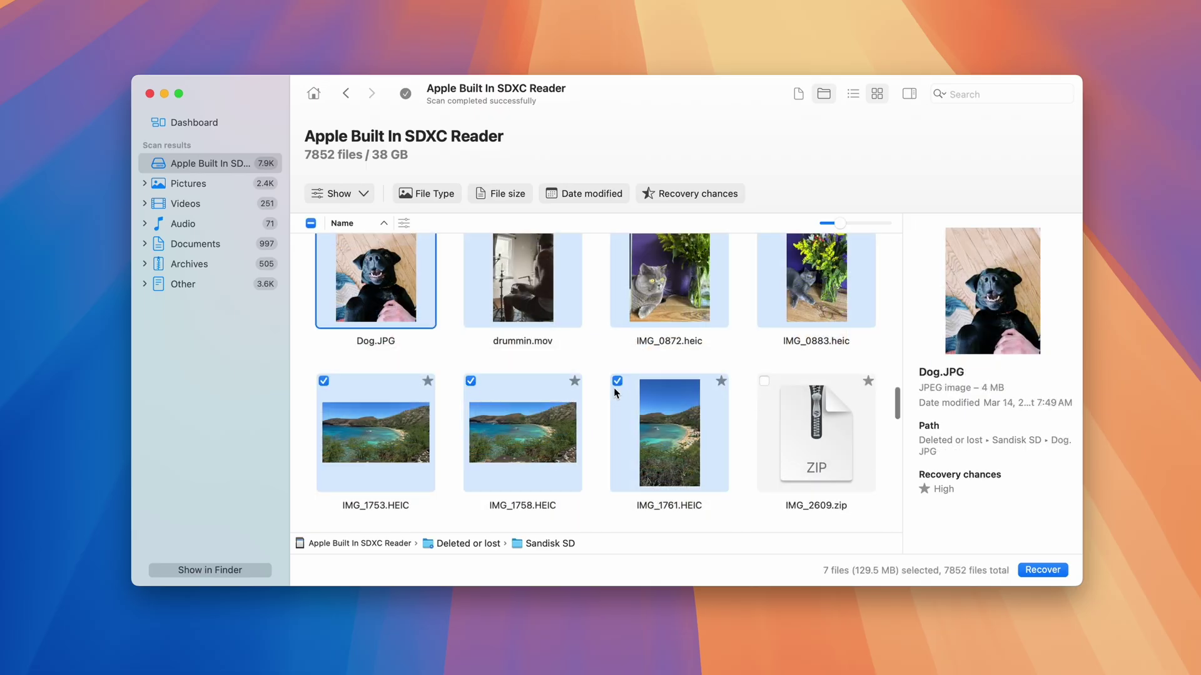
{"action": "left_click_drag", "start_coordinate": [764, 386], "coordinate": [855, 513]}
Step: Recover the 19 selected files into the SD card recovery folder
{"action": "left_click", "coordinate": [1043, 571]}
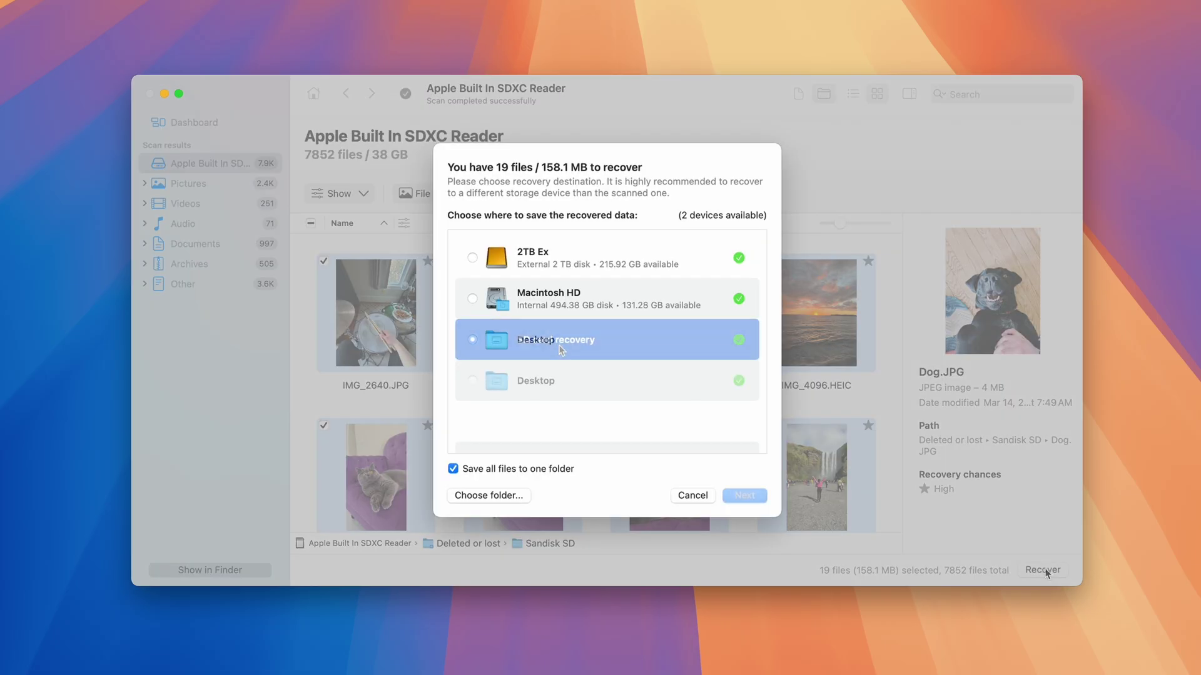
{"action": "left_click", "coordinate": [558, 344]}
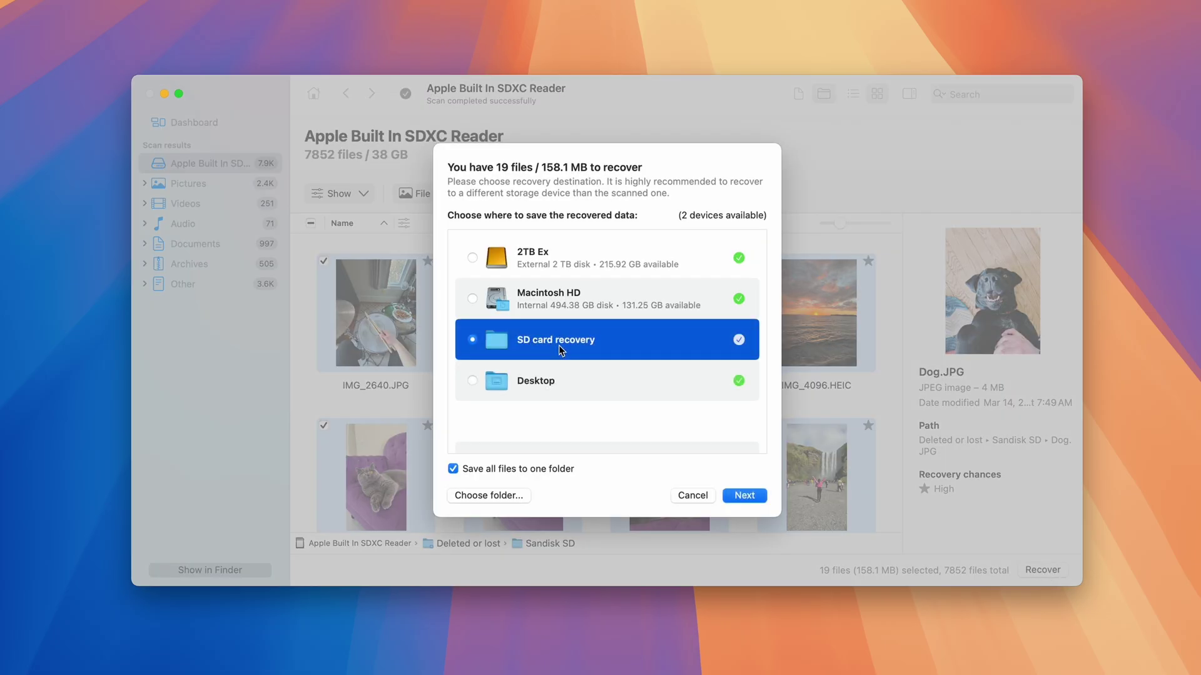
{"action": "left_click", "coordinate": [741, 496]}
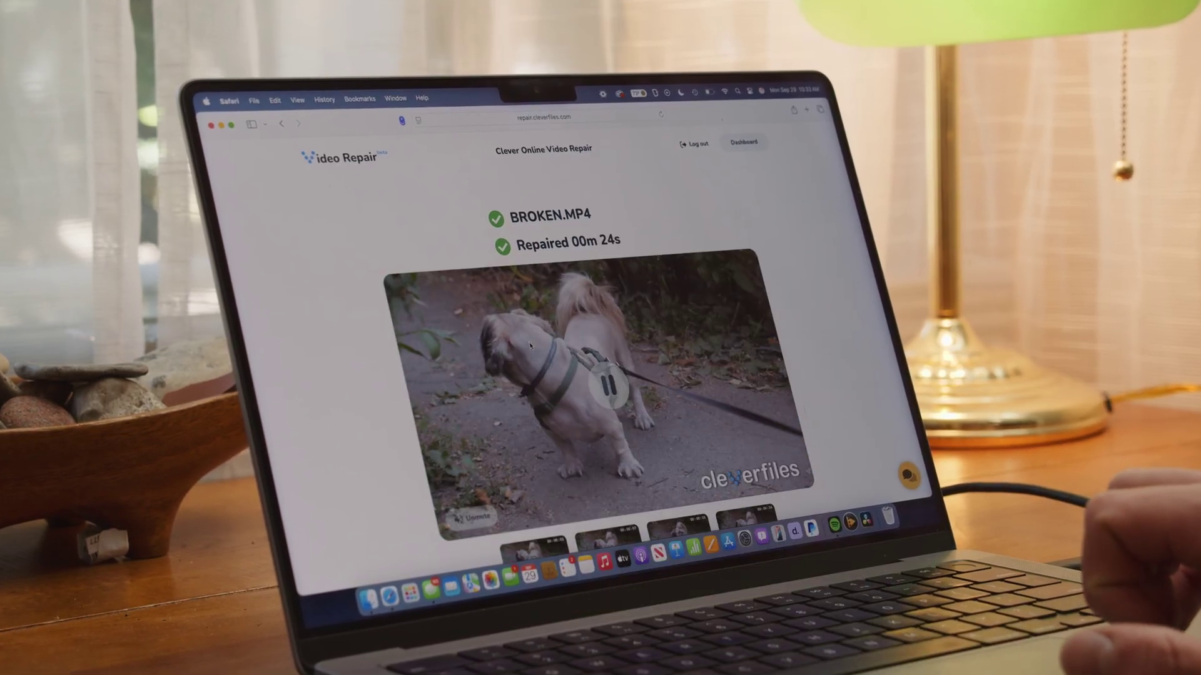
Step: Pause the video preview, then upload BROKEN.MP4 and healthy sample.MP4 as the reference file
{"action": "left_click", "coordinate": [531, 345]}
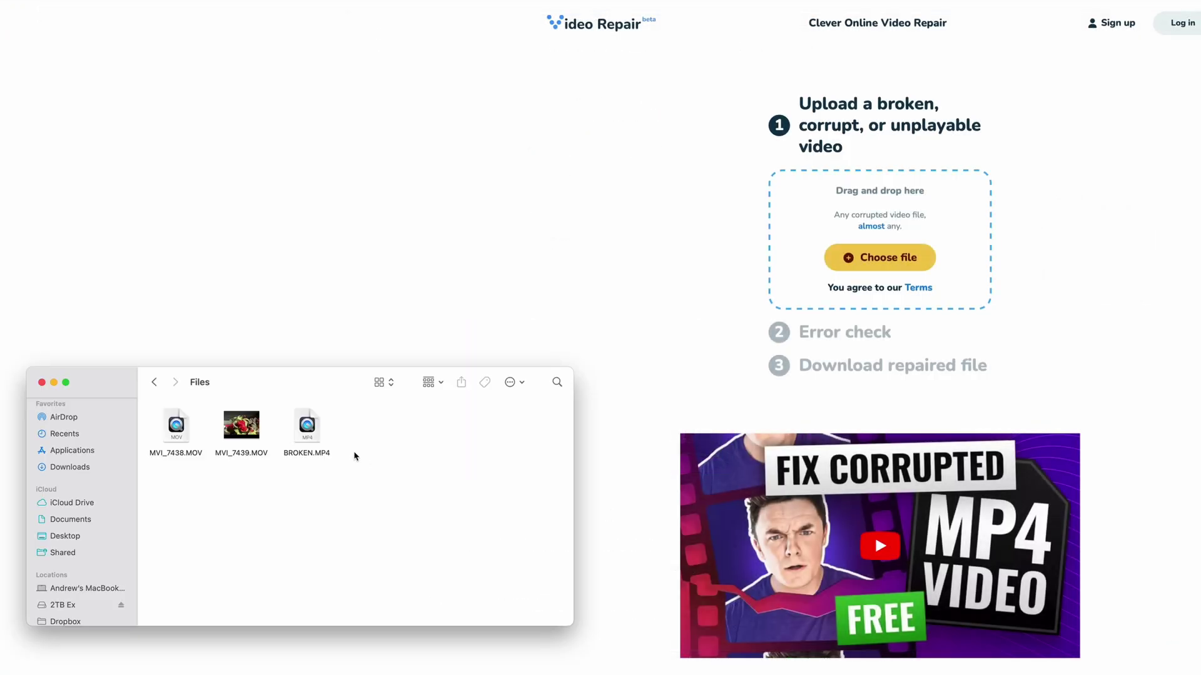
{"action": "left_click_drag", "start_coordinate": [320, 437], "coordinate": [844, 269]}
{"action": "mouse_move", "coordinate": [372, 426]}
{"action": "left_mouse_down"}
{"action": "mouse_move", "coordinate": [751, 327]}
{"action": "mouse_move", "coordinate": [853, 281]}
{"action": "left_mouse_up"}
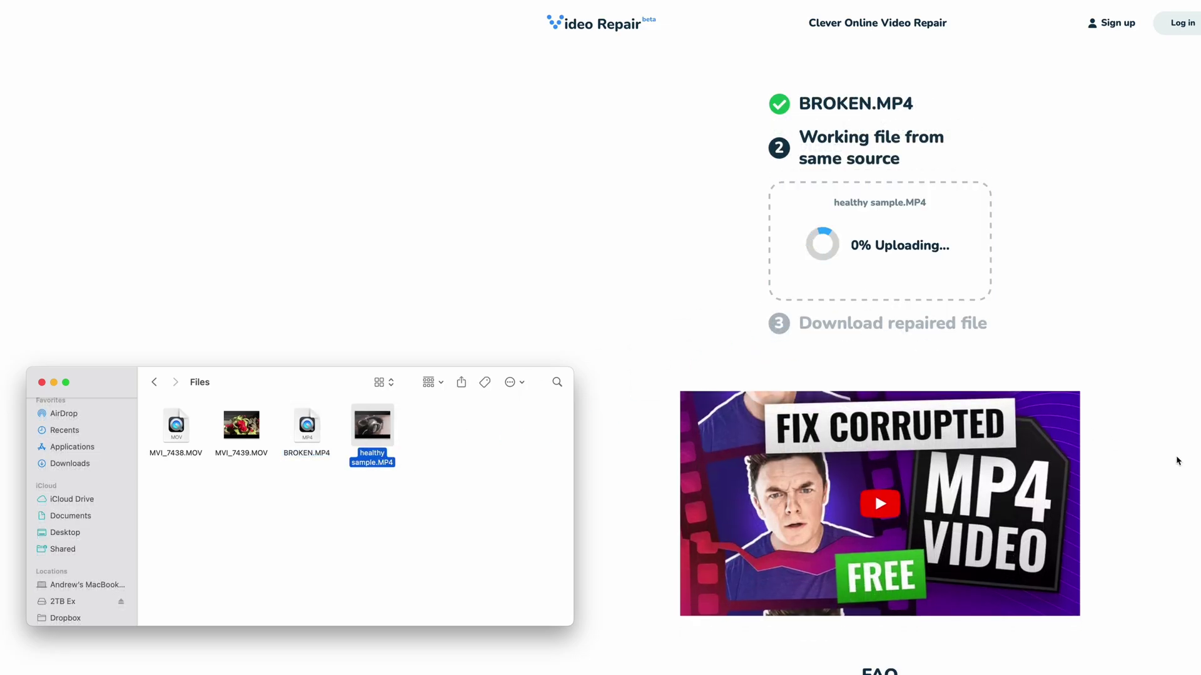